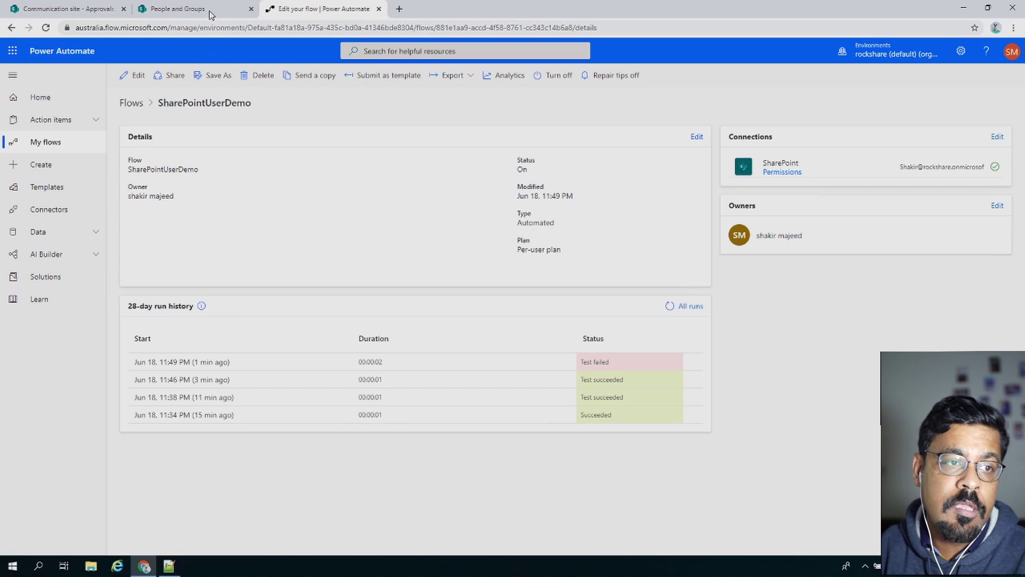
# Review the Approvers group members and the Approvals list in SharePoint, and return to the SharePointUserDemo flow page in Power Automate
pyautogui.click(210, 11)
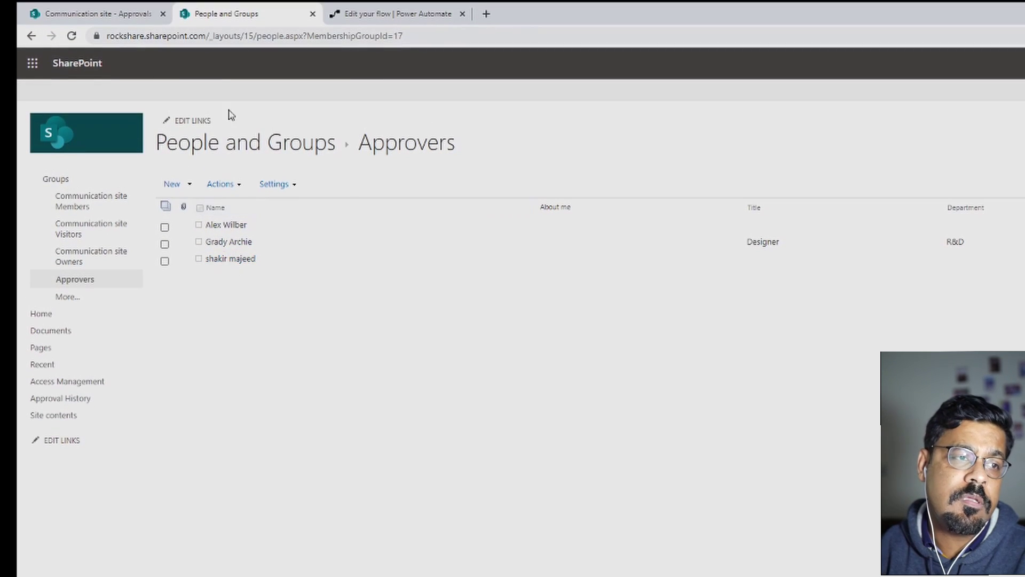
pyautogui.click(131, 20)
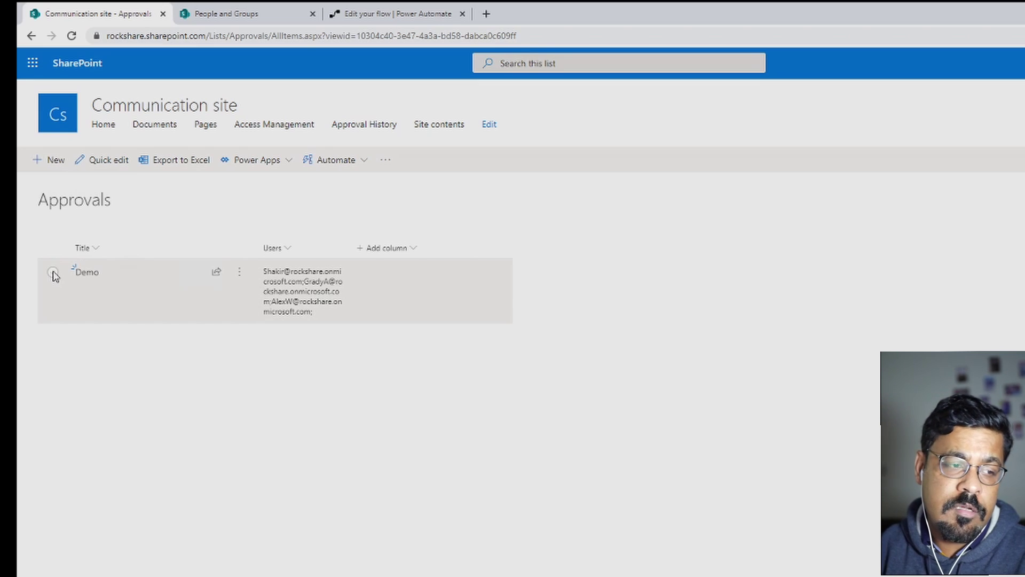
pyautogui.click(391, 14)
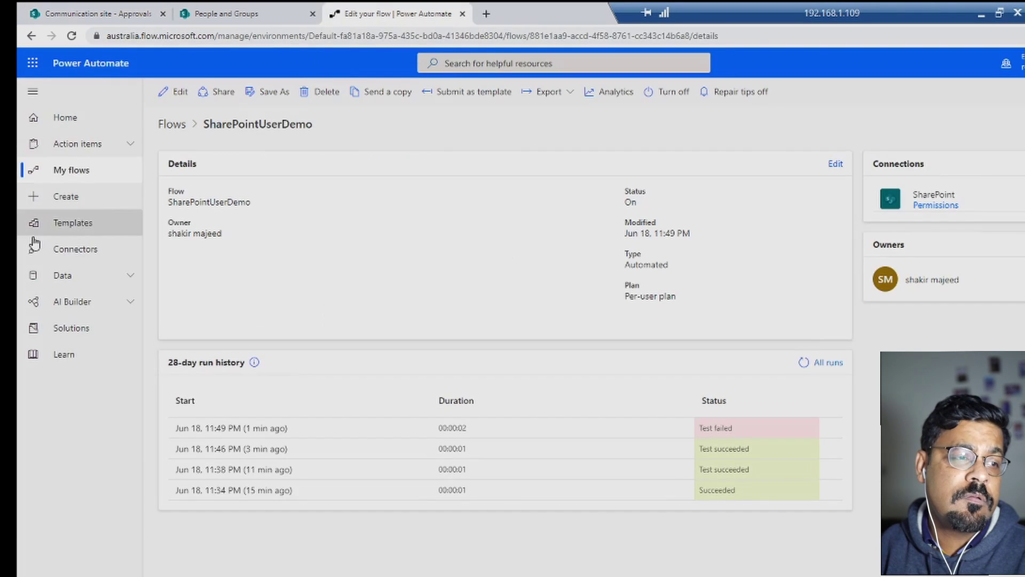
# Create a blank automated flow named DemoUsers with the SharePoint trigger "When an item is created"
pyautogui.click(82, 170)
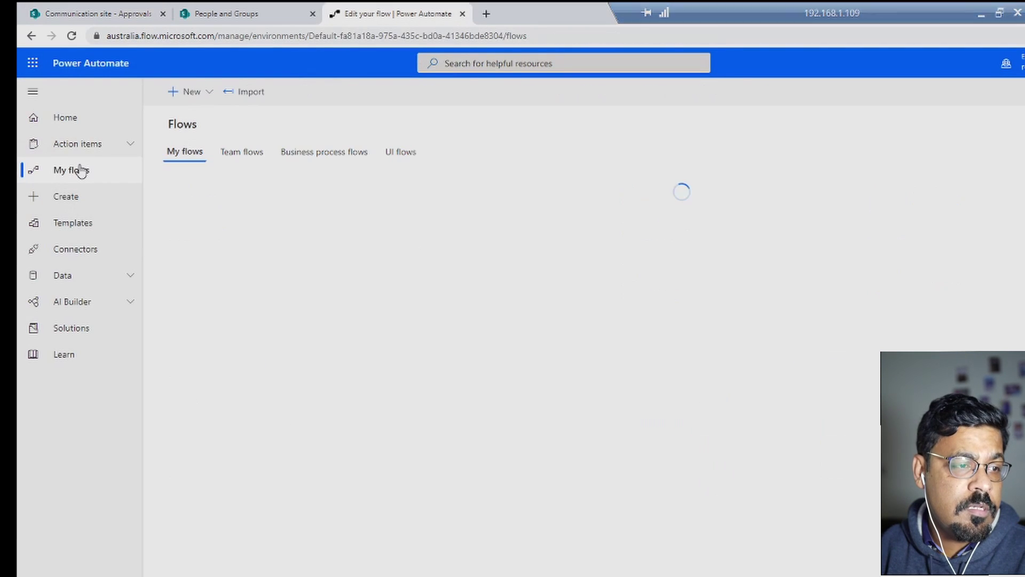
pyautogui.click(188, 94)
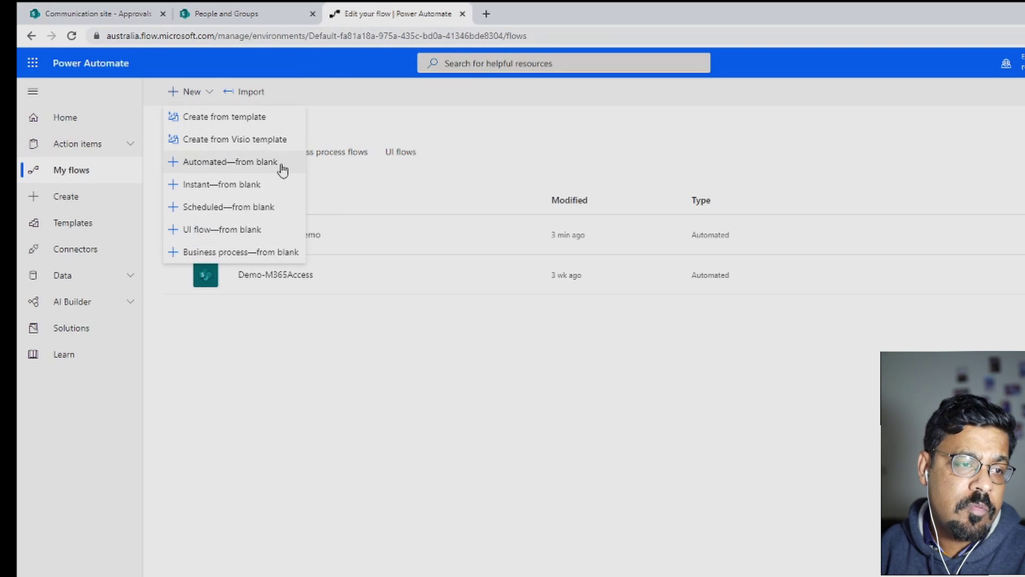
pyautogui.click(247, 166)
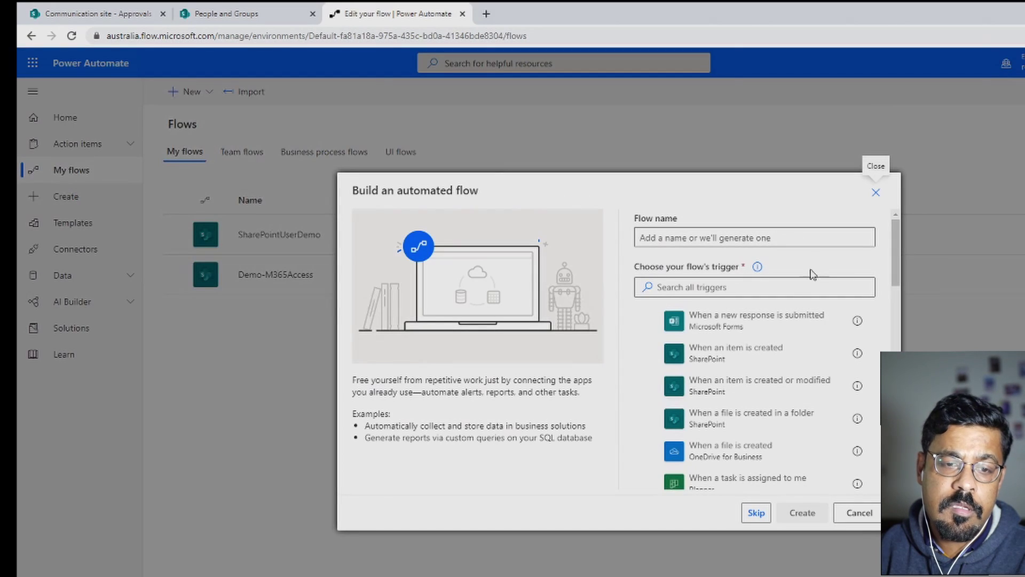
pyautogui.click(738, 238)
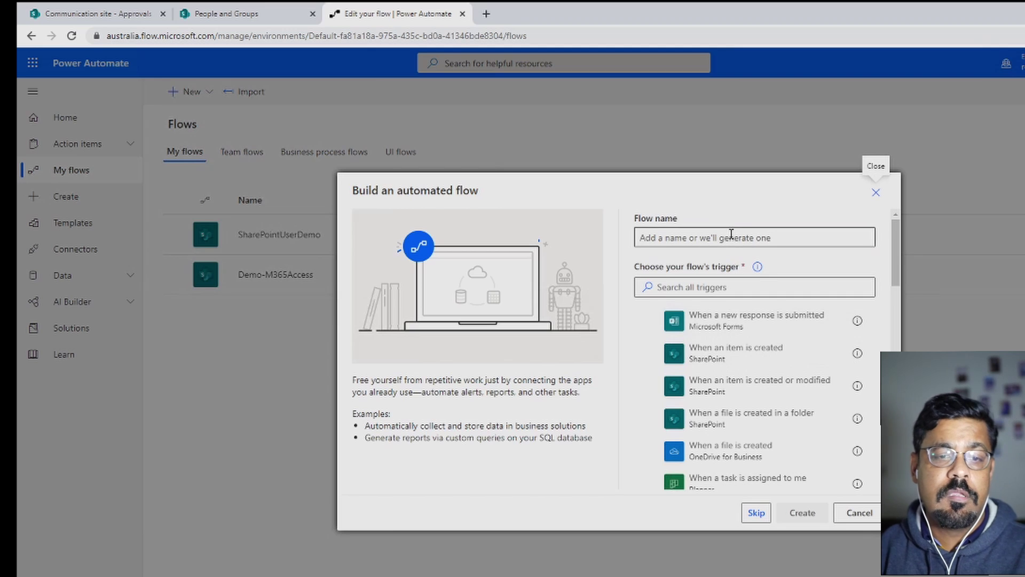
pyautogui.write('DemoUsers')
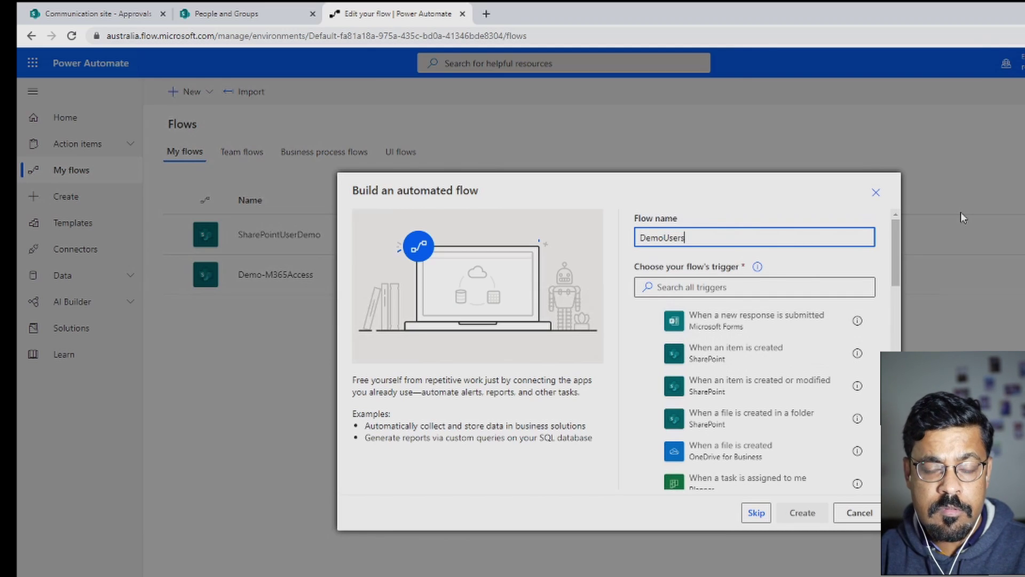
pyautogui.click(717, 357)
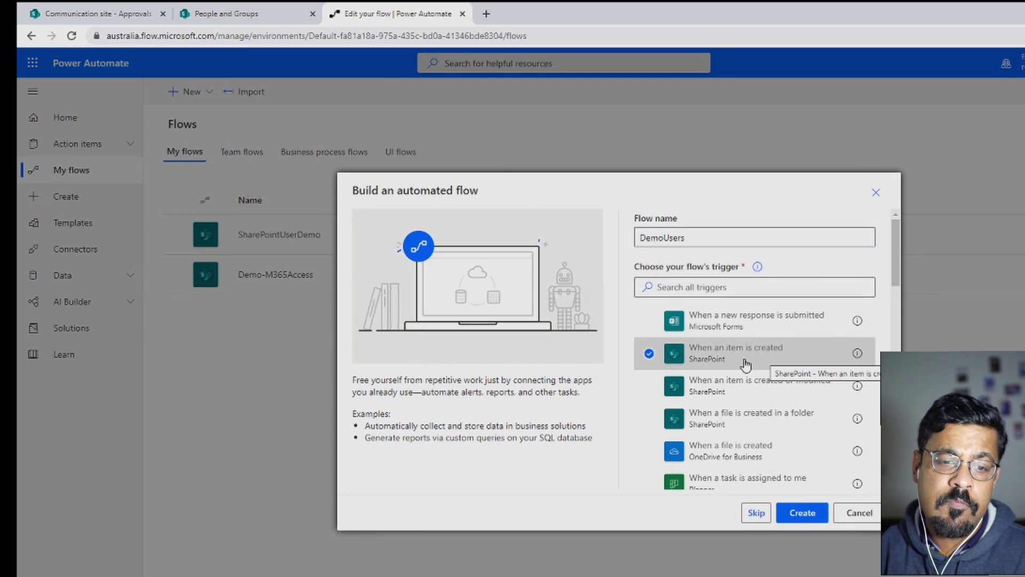
pyautogui.click(806, 514)
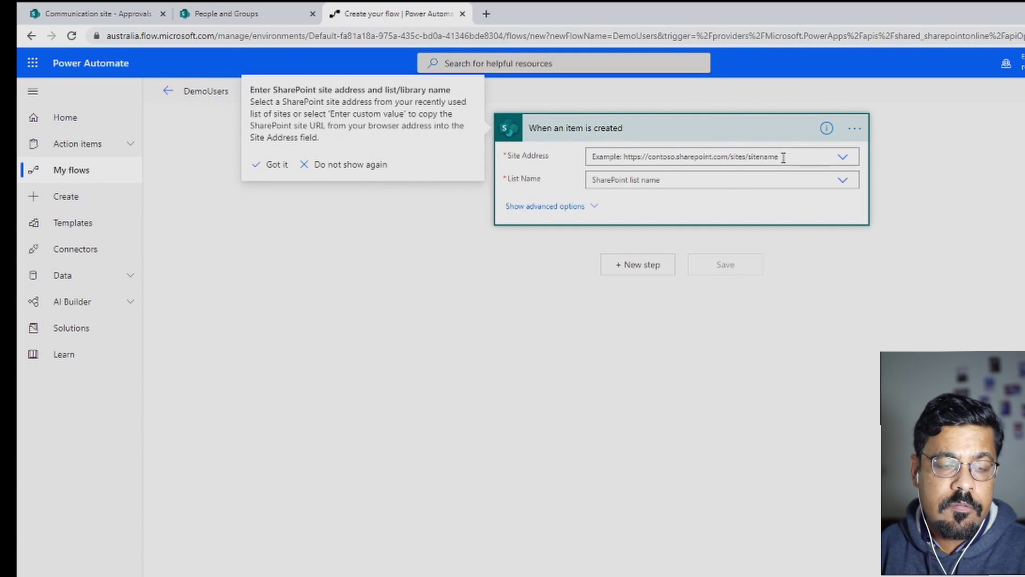
pyautogui.click(844, 159)
pyautogui.click(843, 158)
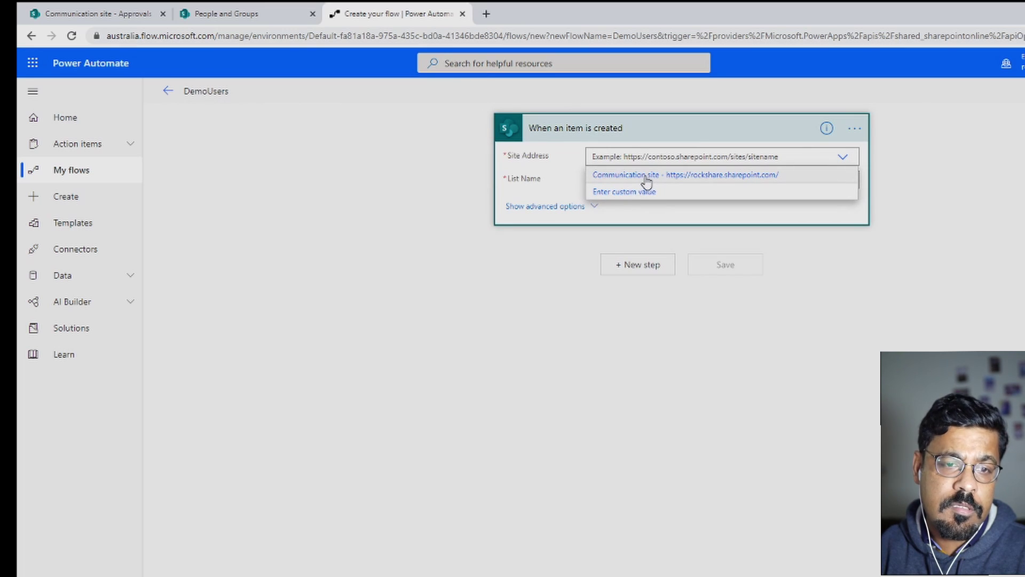
pyautogui.click(647, 182)
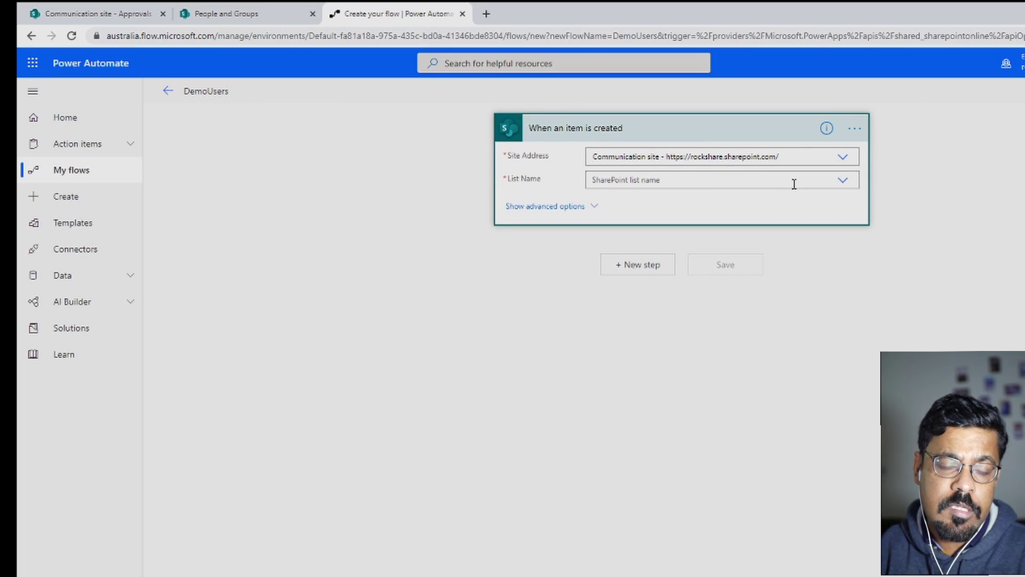
pyautogui.click(844, 183)
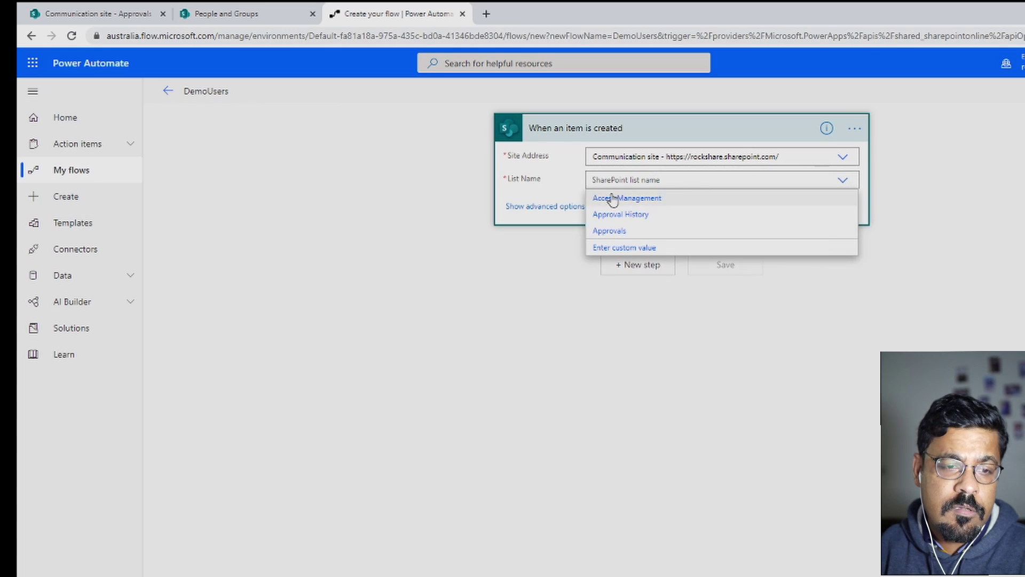
pyautogui.click(626, 235)
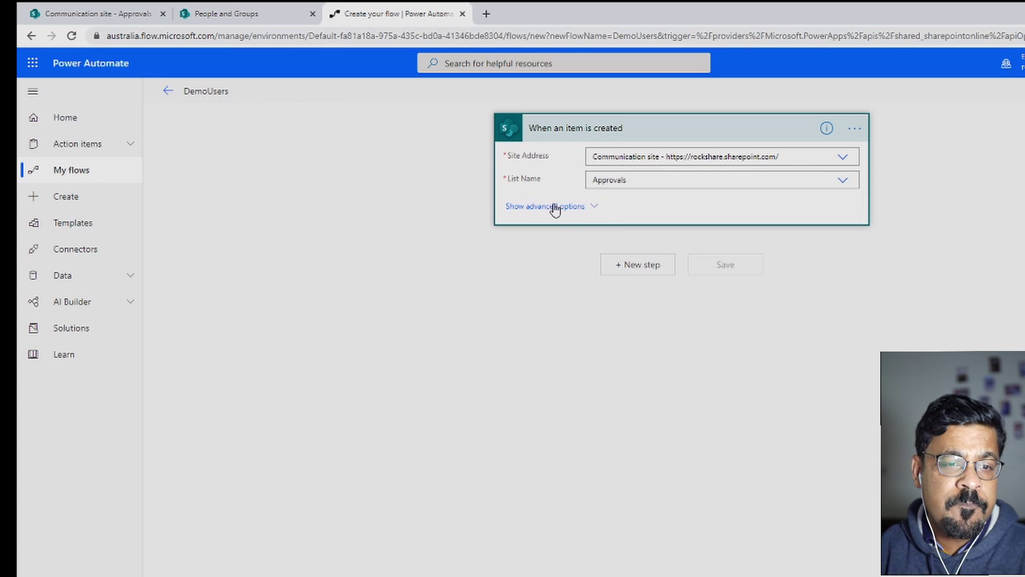
# Add a "Send an HTTP request to SharePoint" action after the trigger, with Communication site as its site address
pyautogui.click(671, 266)
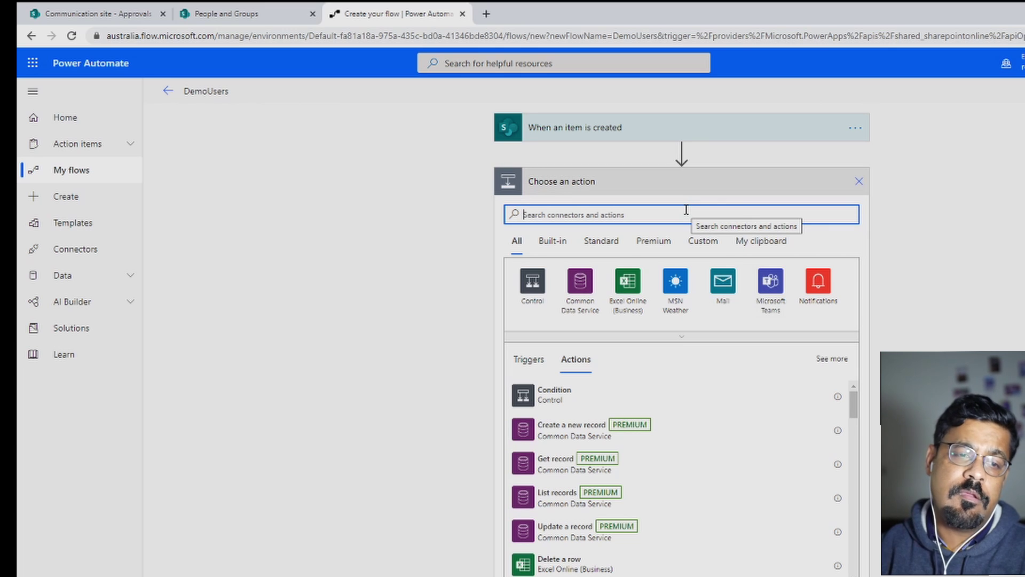
pyautogui.write('send ')
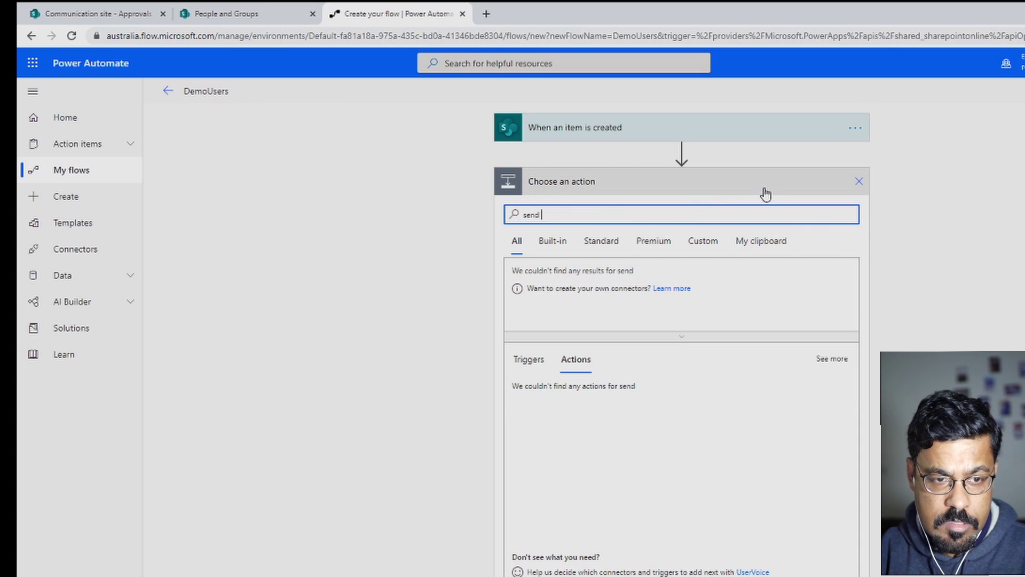
pyautogui.write('http')
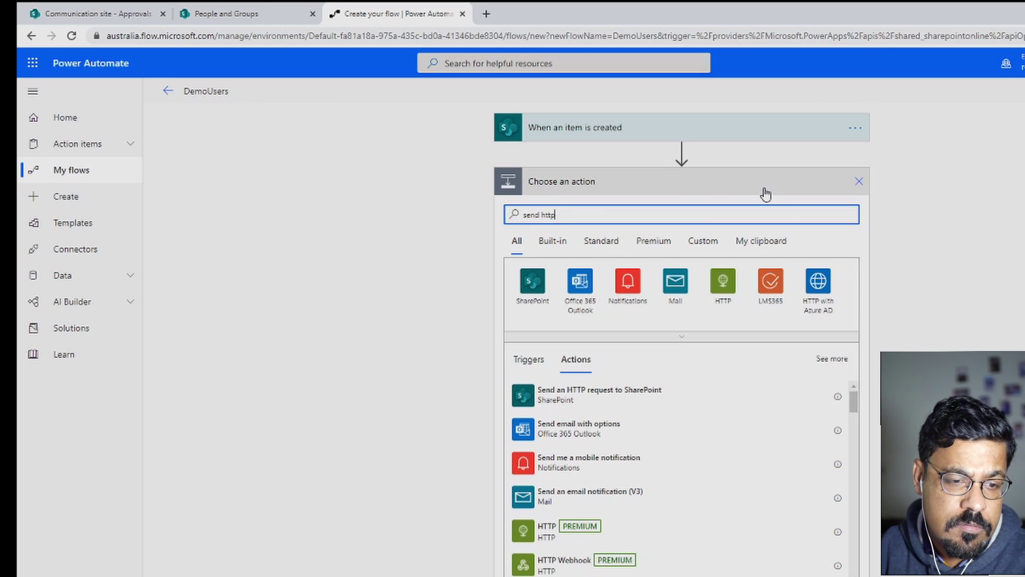
pyautogui.click(656, 402)
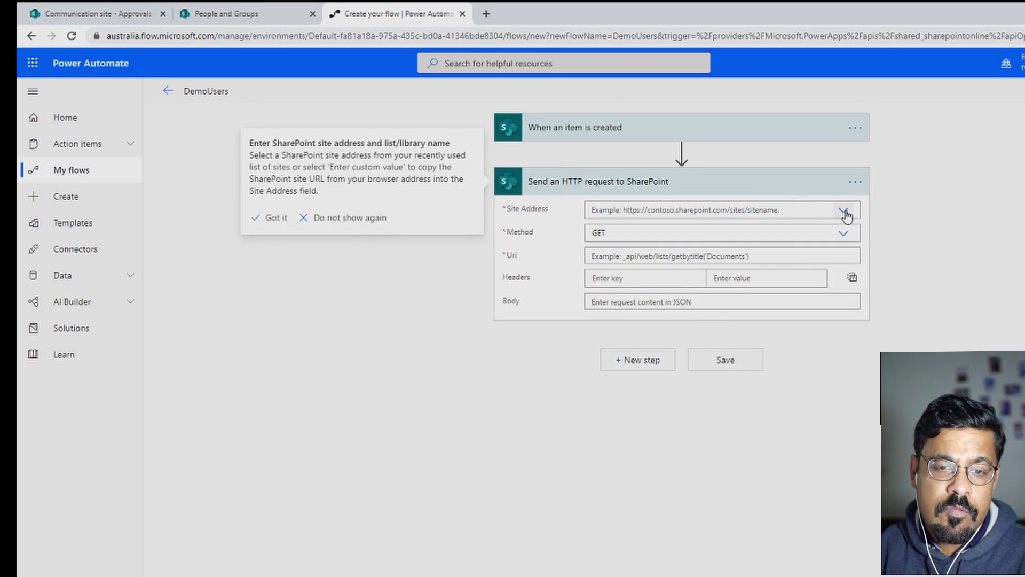
pyautogui.click(843, 210)
pyautogui.click(752, 233)
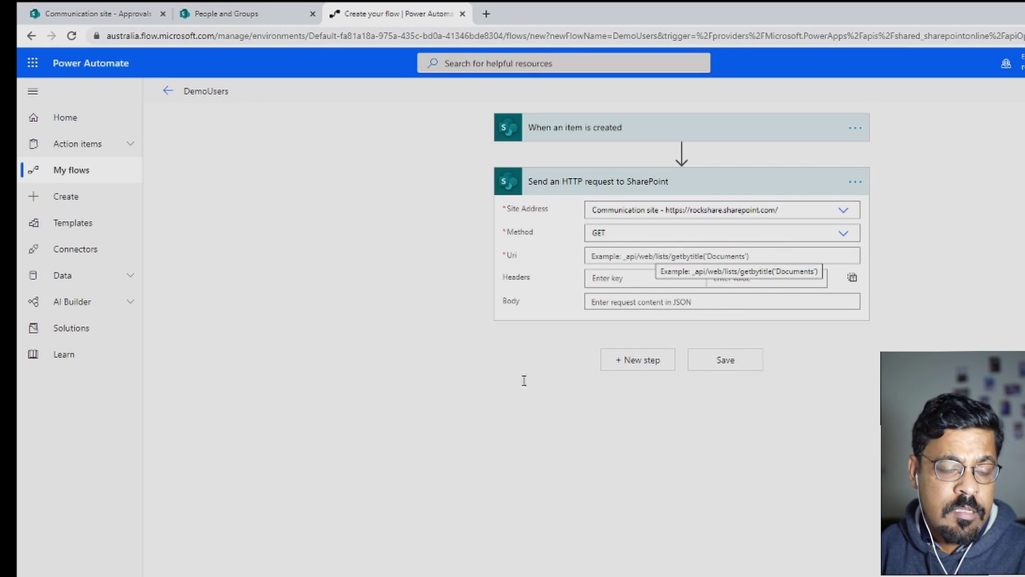
# Copy _api/web/sitegroups/getbyname('Approvers')/users from the Notepad++ notes into the HTTP request's Uri
pyautogui.click(219, 575)
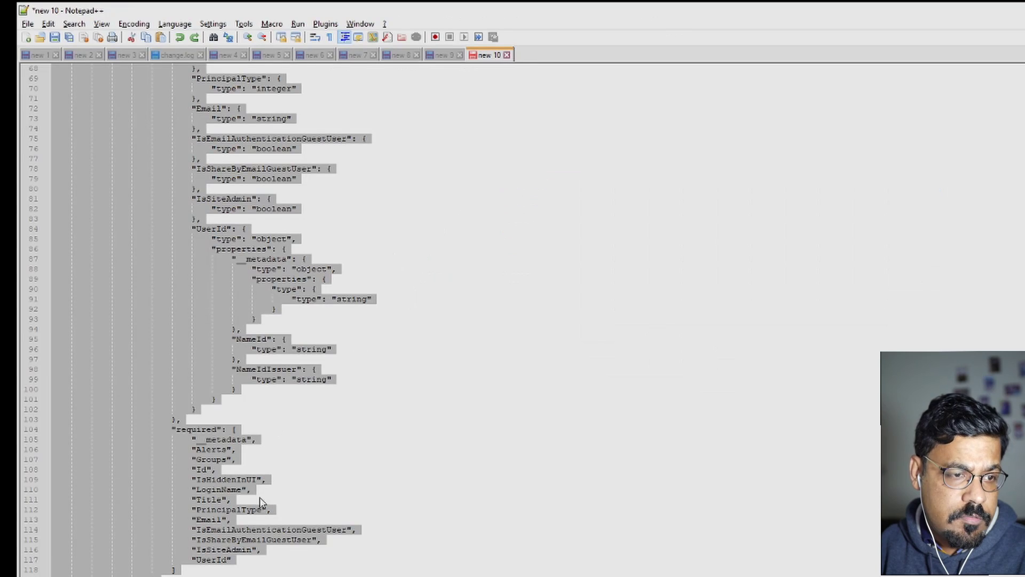
pyautogui.scroll(11, 366, 120)
pyautogui.scroll(12, 374, 112)
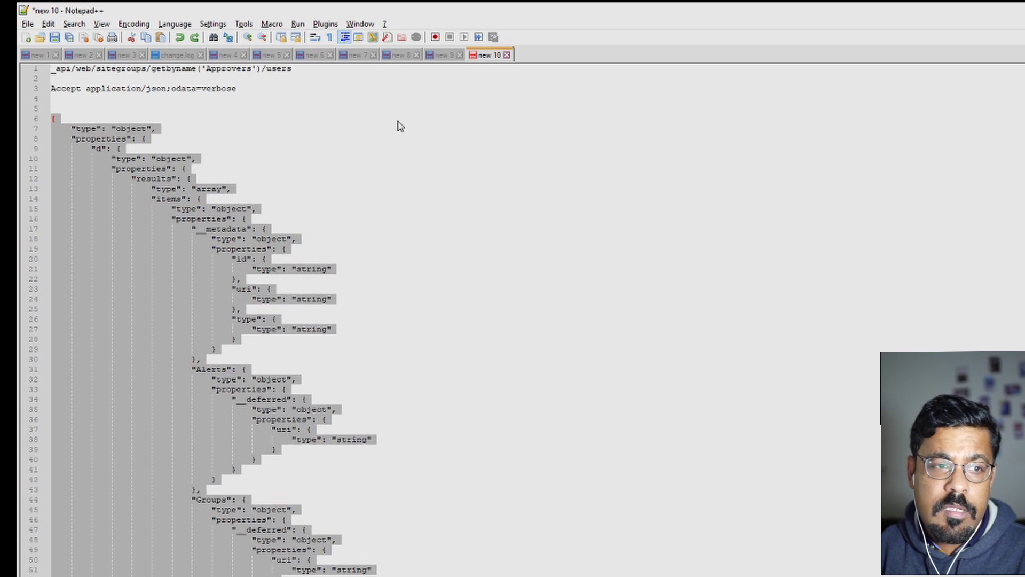
pyautogui.click(314, 88)
pyautogui.click(291, 70)
pyautogui.moveTo(291, 70); pyautogui.dragTo(54, 70)
pyautogui.hotkey('ctrl', 'c')
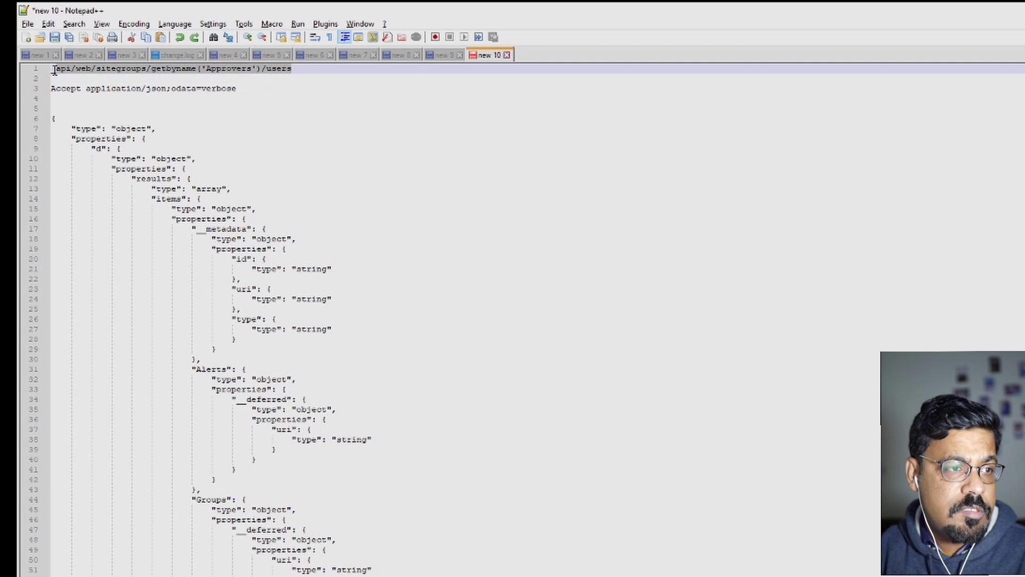
pyautogui.hotkey('alt', 'Tab')
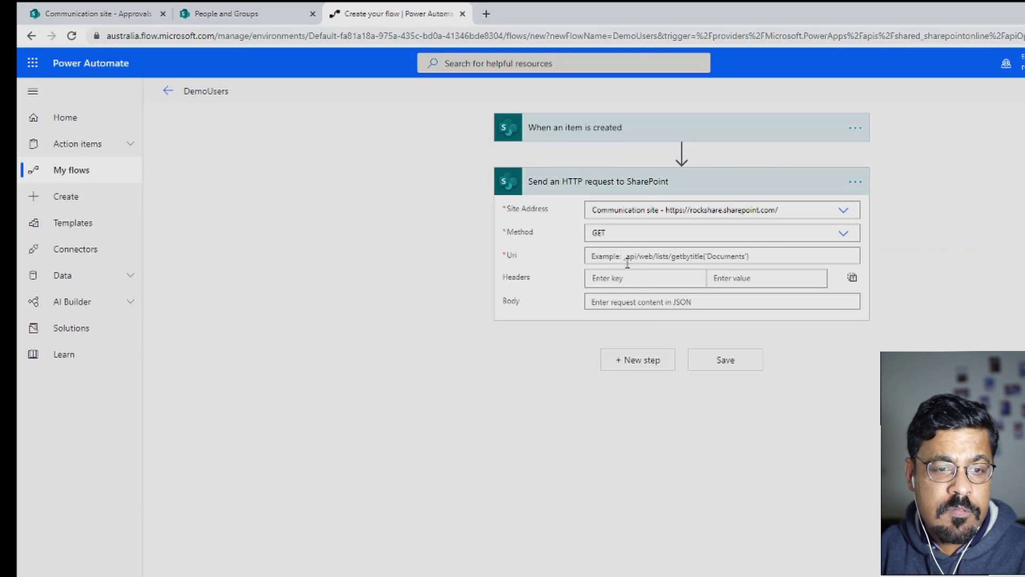
pyautogui.click(625, 257)
pyautogui.hotkey('ctrl', 'v')
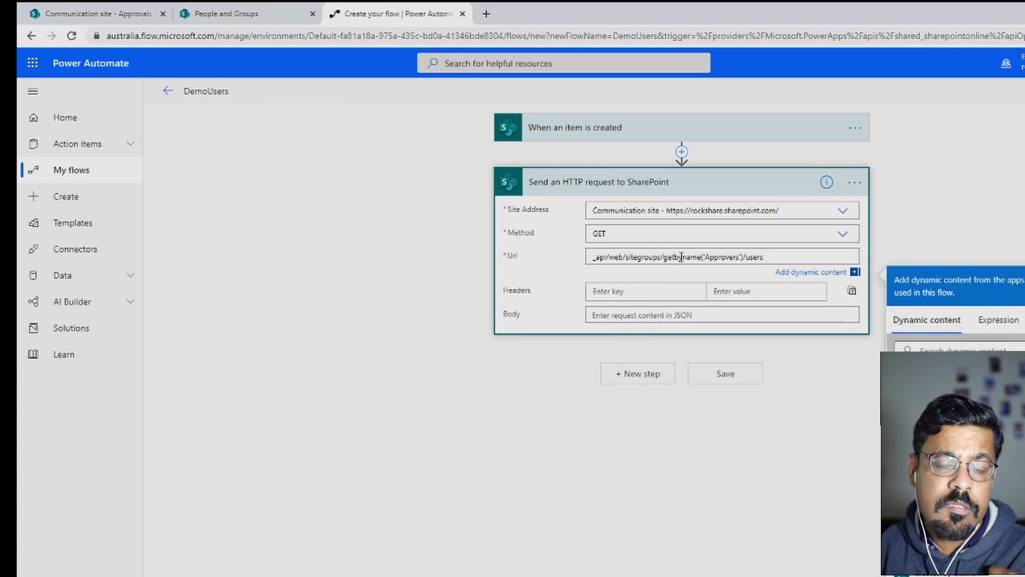
pyautogui.doubleClick(713, 257)
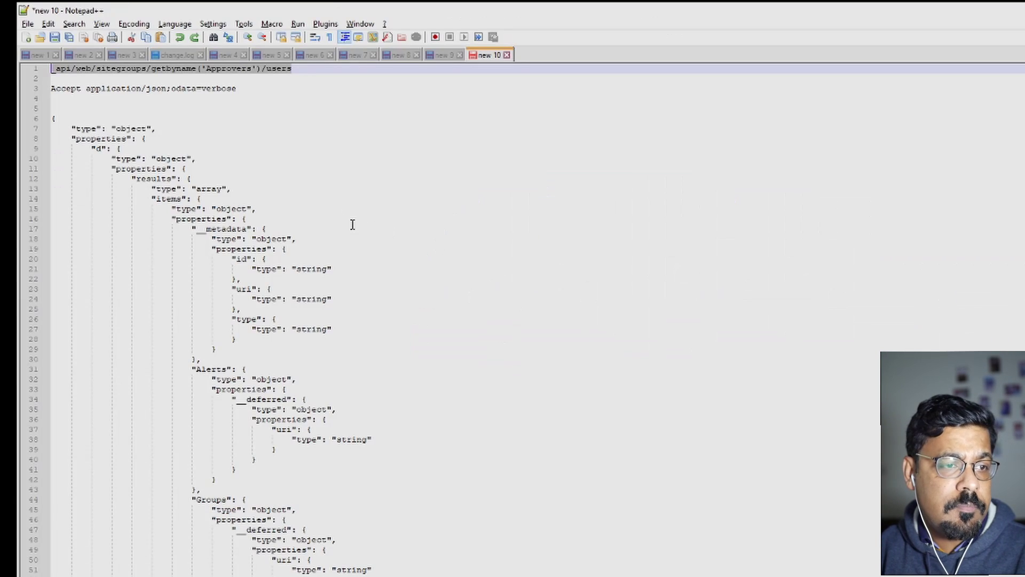
# Add a header to the HTTP request with key Accept and value application/json;odata=verbose, both copied from the Notepad++ notes
pyautogui.doubleClick(67, 90)
pyautogui.hotkey('ctrl', 'c')
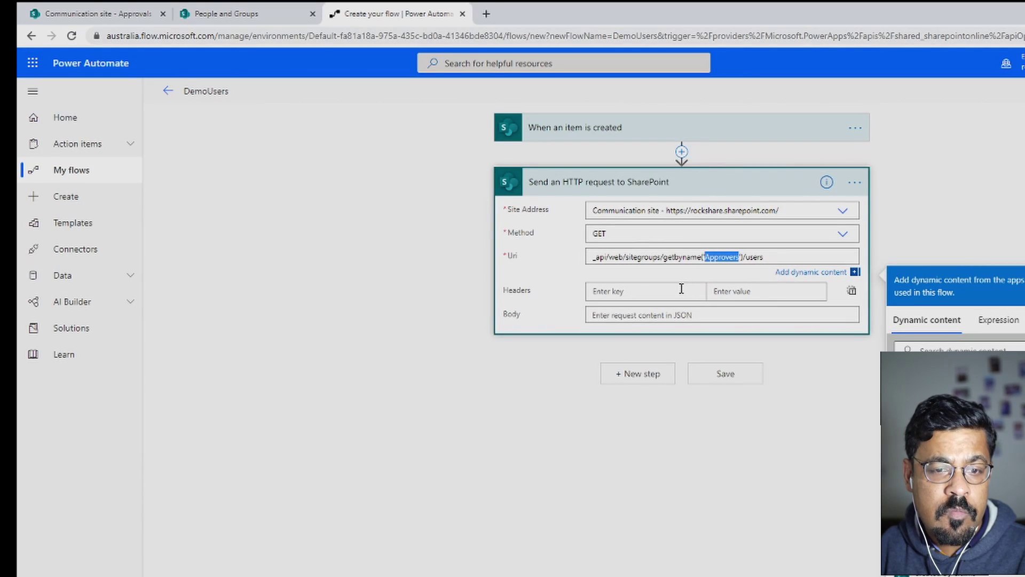
pyautogui.click(681, 284)
pyautogui.hotkey('ctrl', 'v')
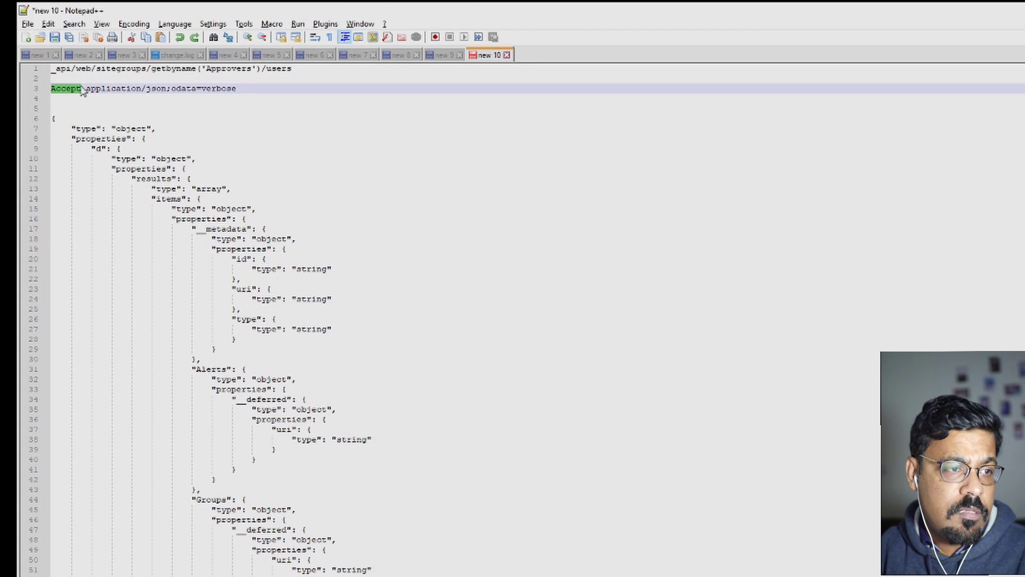
pyautogui.moveTo(86, 89); pyautogui.dragTo(245, 90)
pyautogui.hotkey('ctrl', 'c')
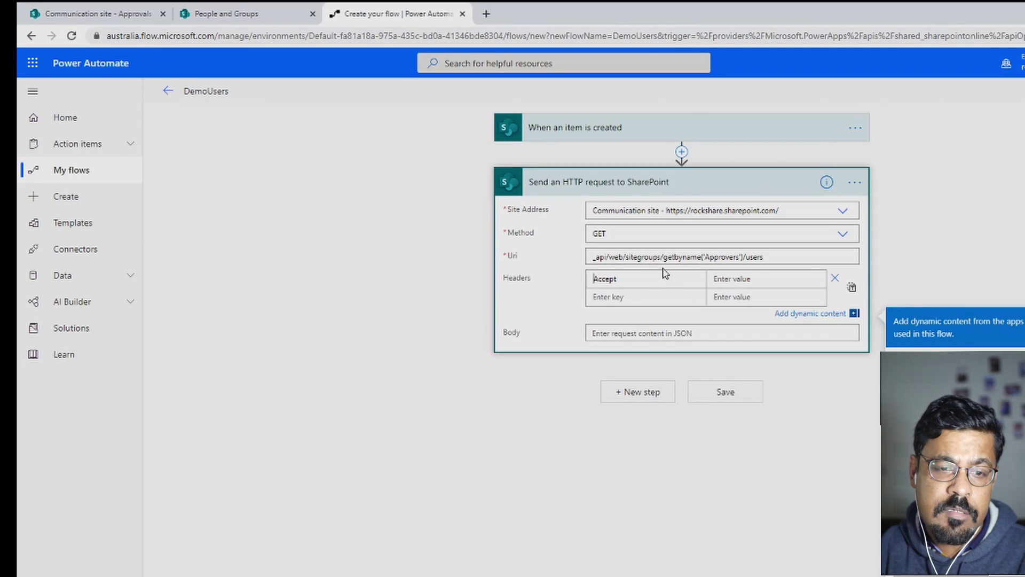
pyautogui.click(727, 279)
pyautogui.hotkey('ctrl', 'v')
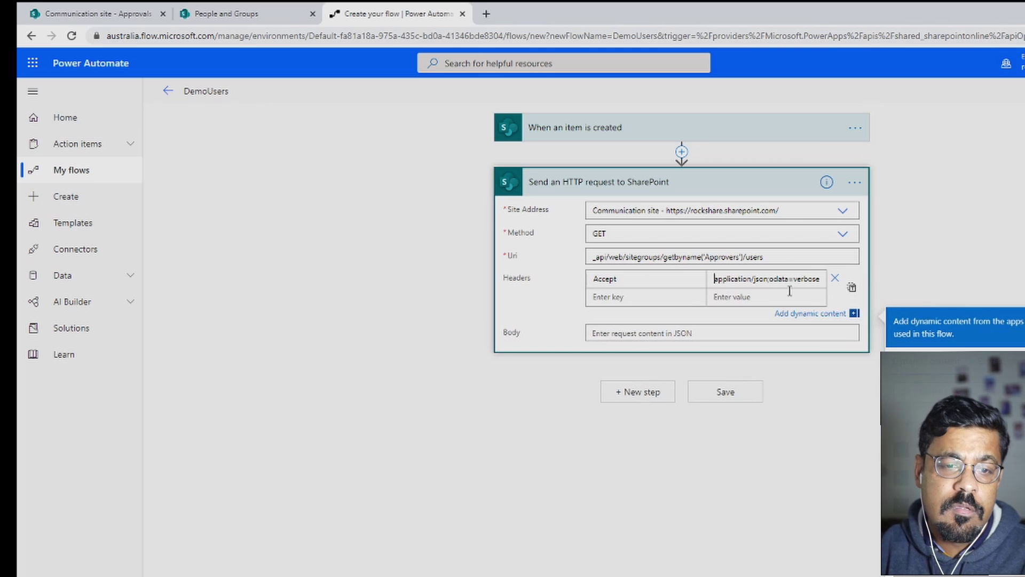
pyautogui.click(967, 241)
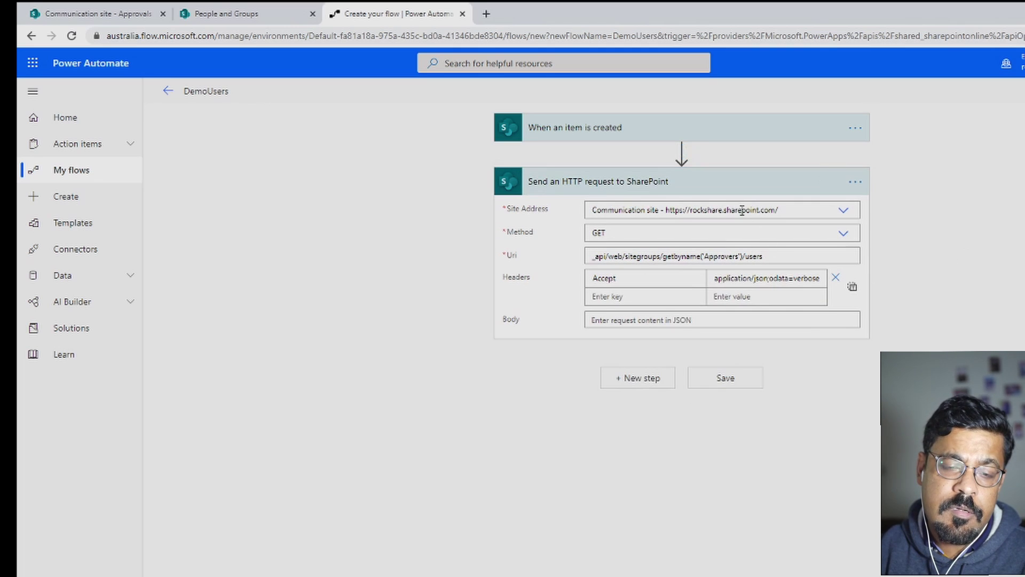
# Add a Parse JSON action after the HTTP request and use the request's Body as its content
pyautogui.click(648, 384)
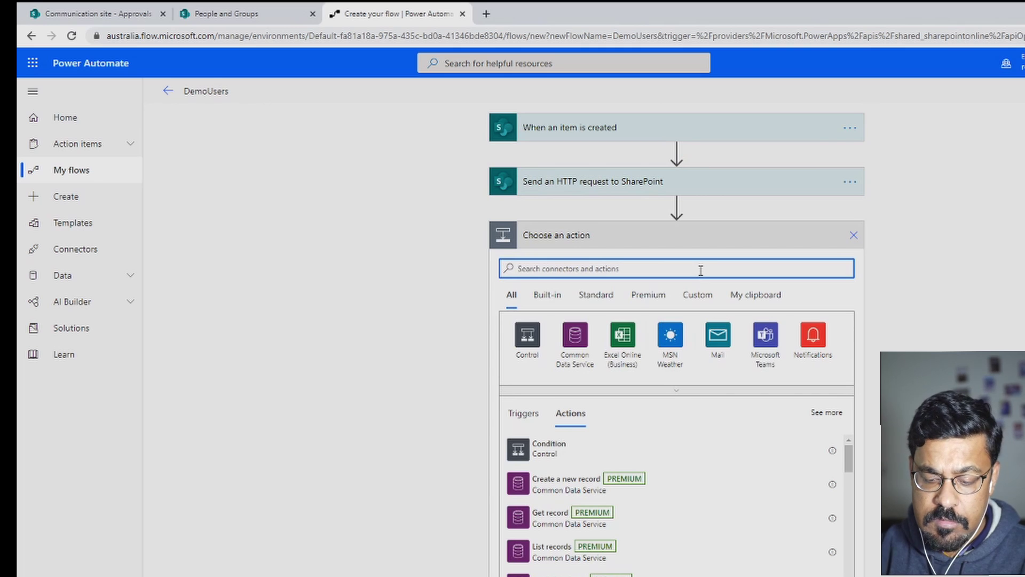
pyautogui.write('parso')
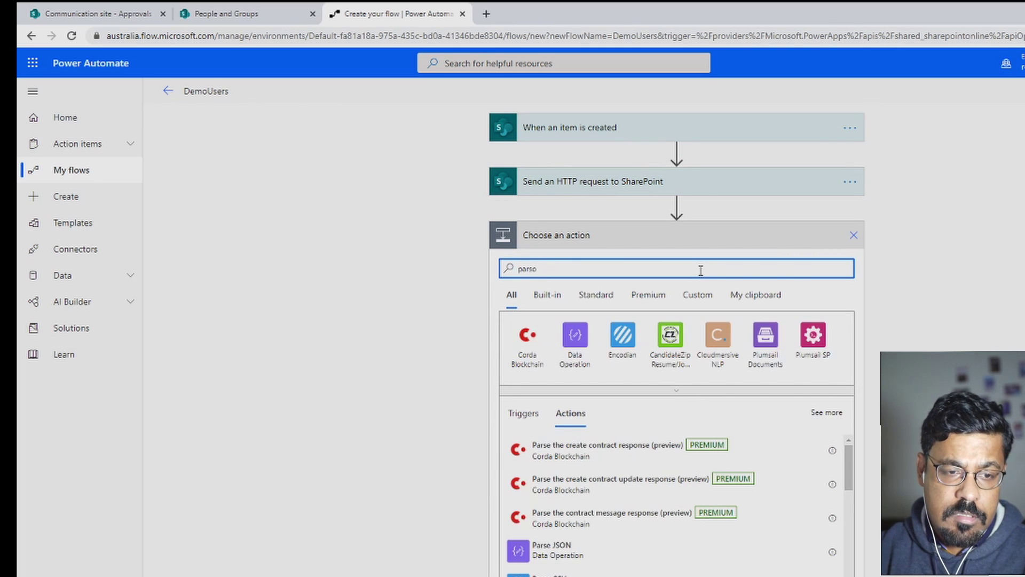
pyautogui.click(548, 552)
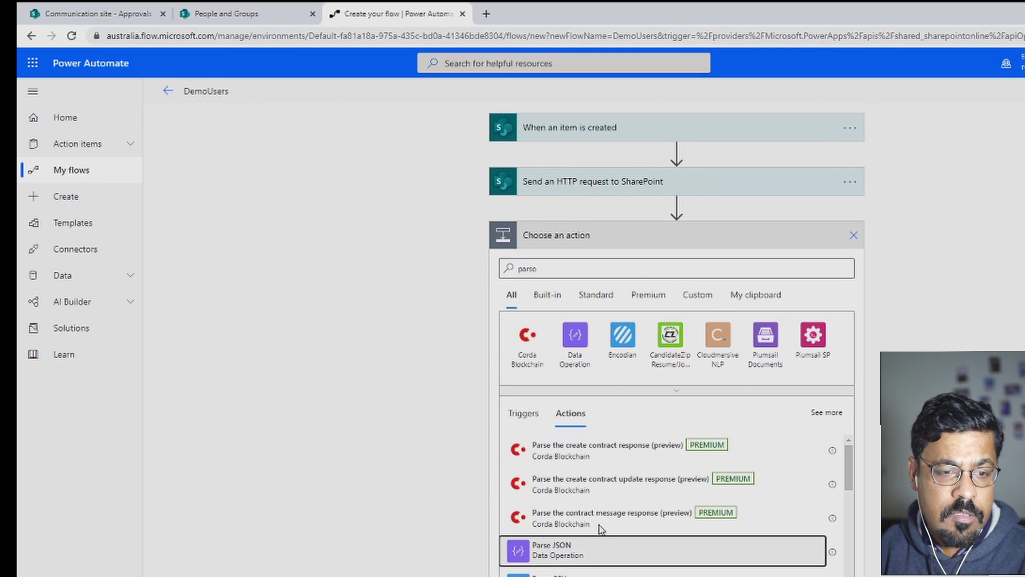
pyautogui.click(722, 266)
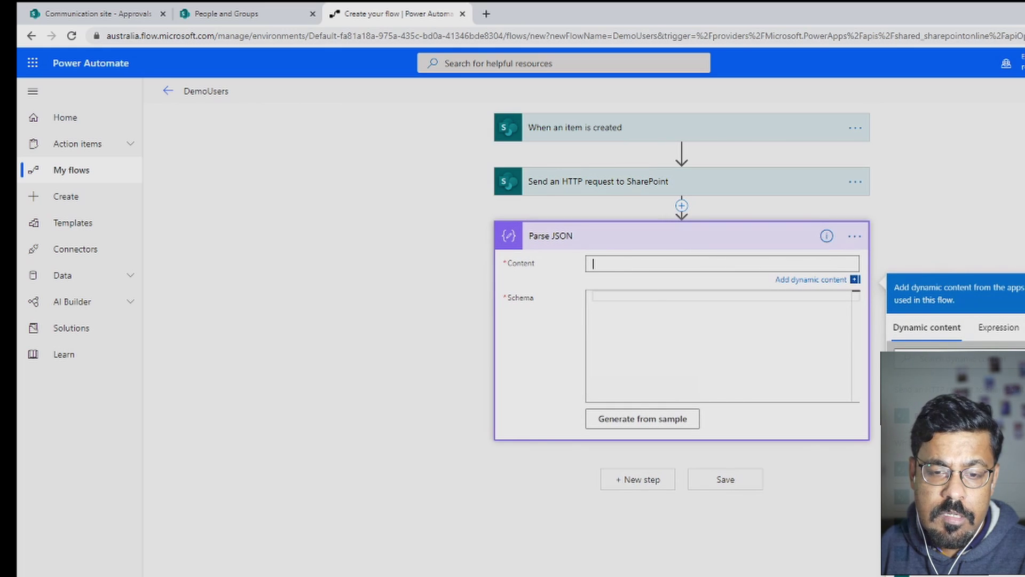
pyautogui.click(927, 416)
pyautogui.click(748, 348)
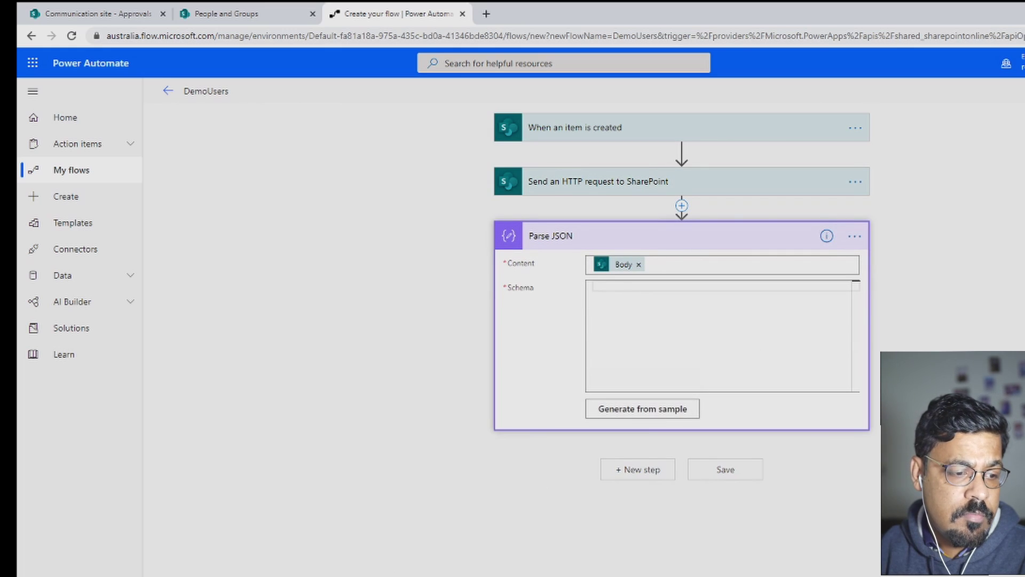
# Copy the full JSON schema from the Notepad++ notes into the Parse JSON action's Schema
pyautogui.hotkey('alt', 'Tab')
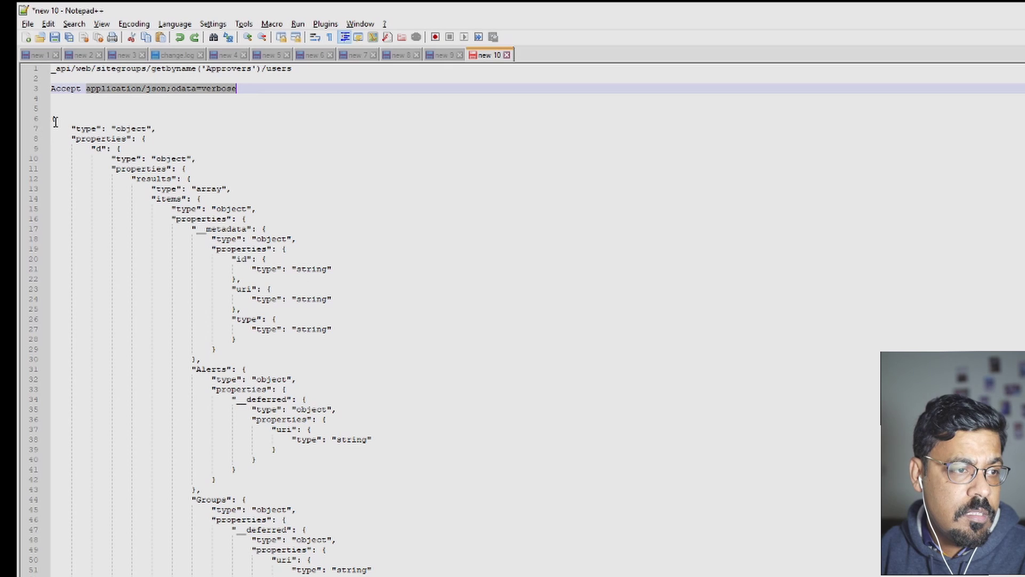
pyautogui.moveTo(53, 122); pyautogui.dragTo(176, 576)
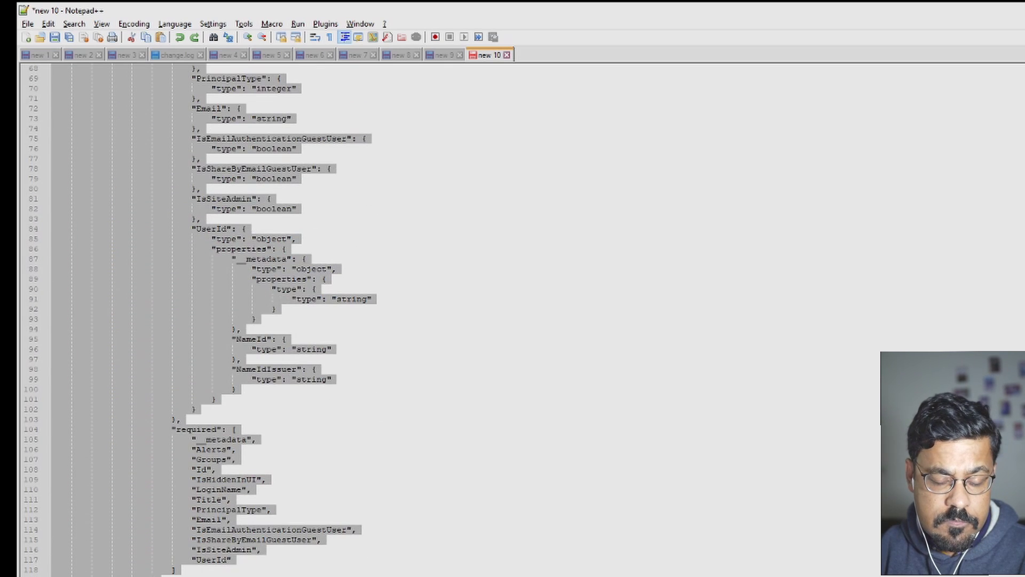
pyautogui.hotkey('alt', 'Tab')
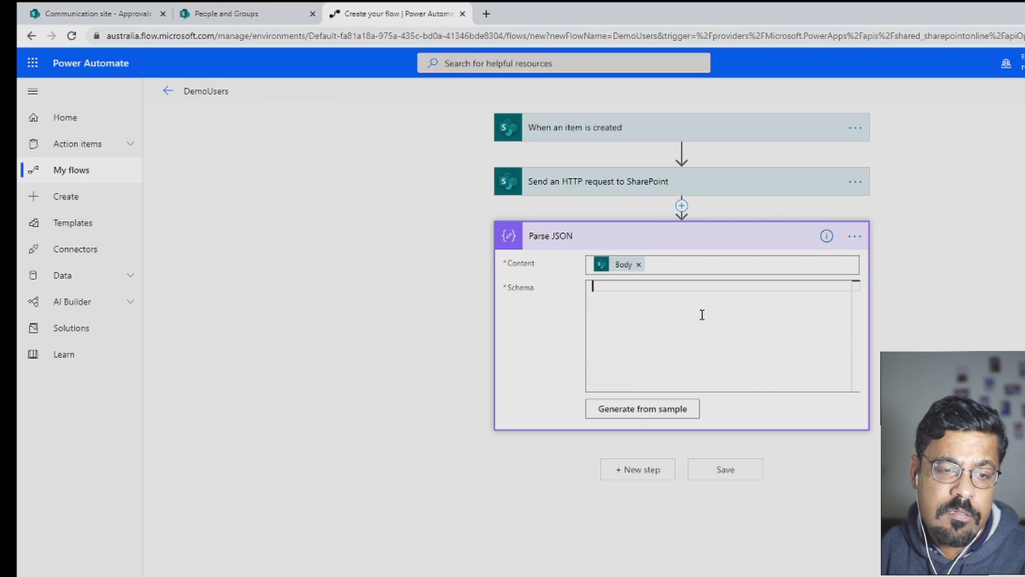
pyautogui.hotkey('ctrl', 'v')
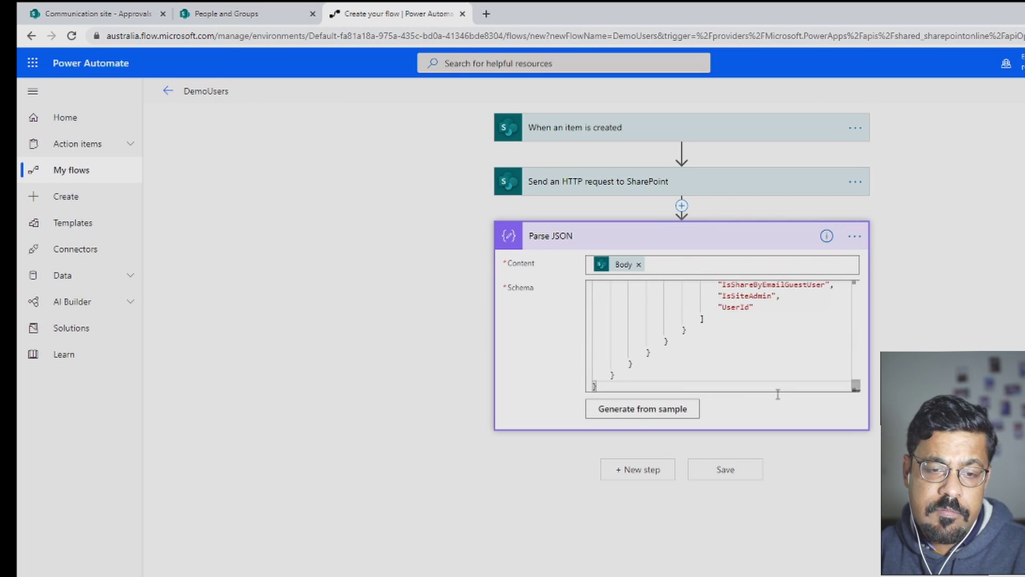
# Add an Initialize variable action after Parse JSON, with the name Emails and the type String
pyautogui.click(665, 468)
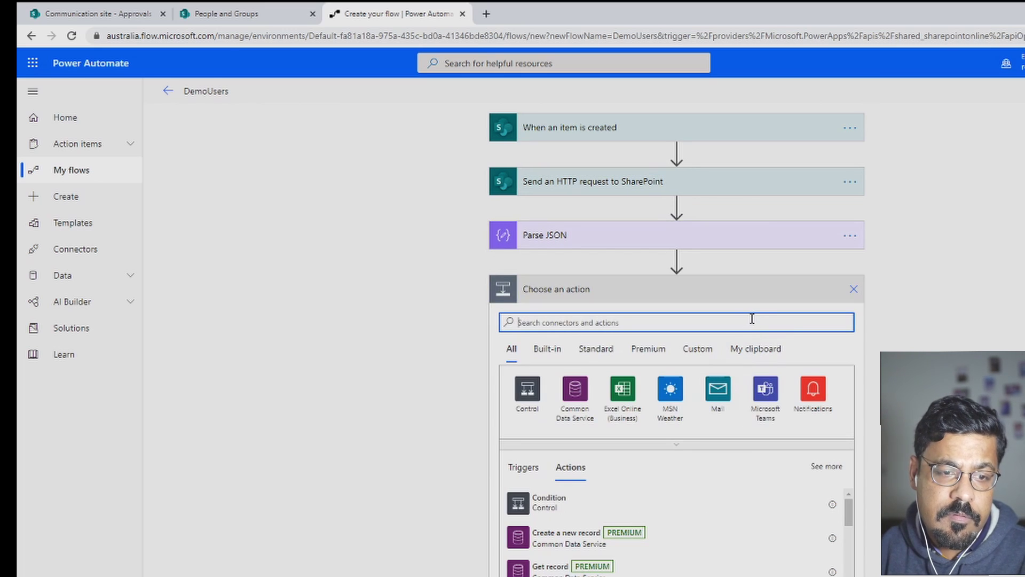
pyautogui.write('inti')
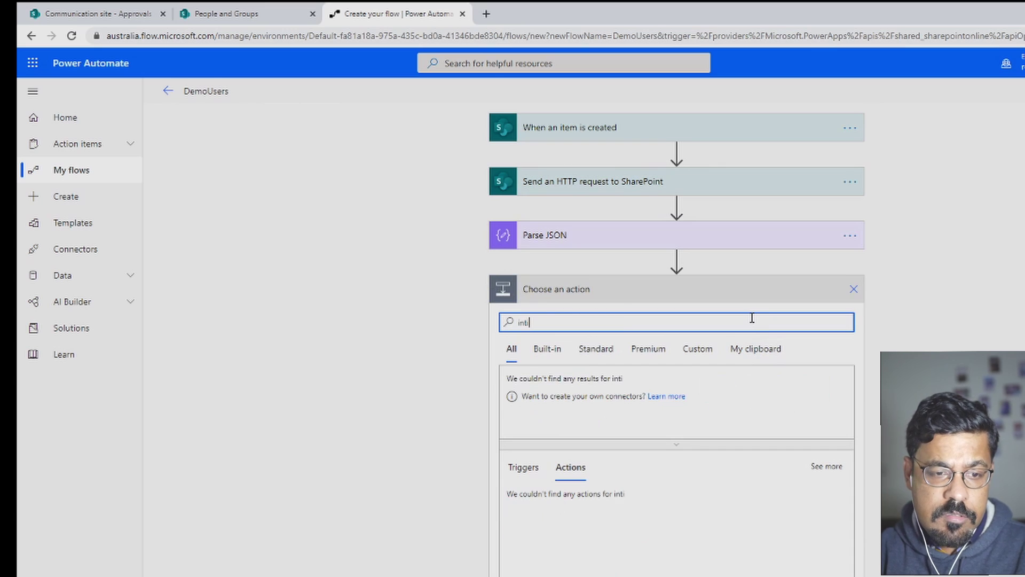
pyautogui.press('BackSpace')
pyautogui.press('BackSpace')
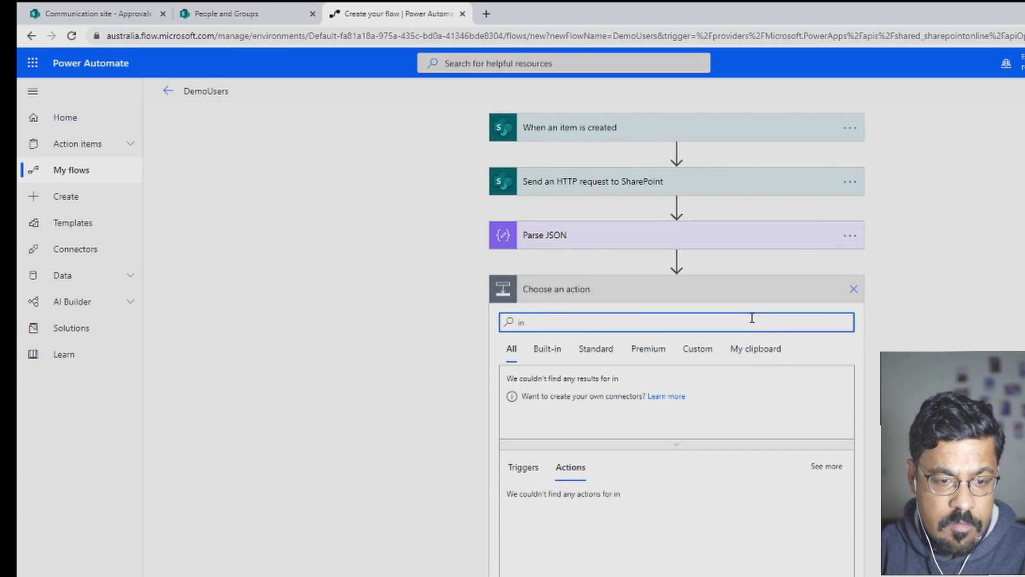
pyautogui.write('it')
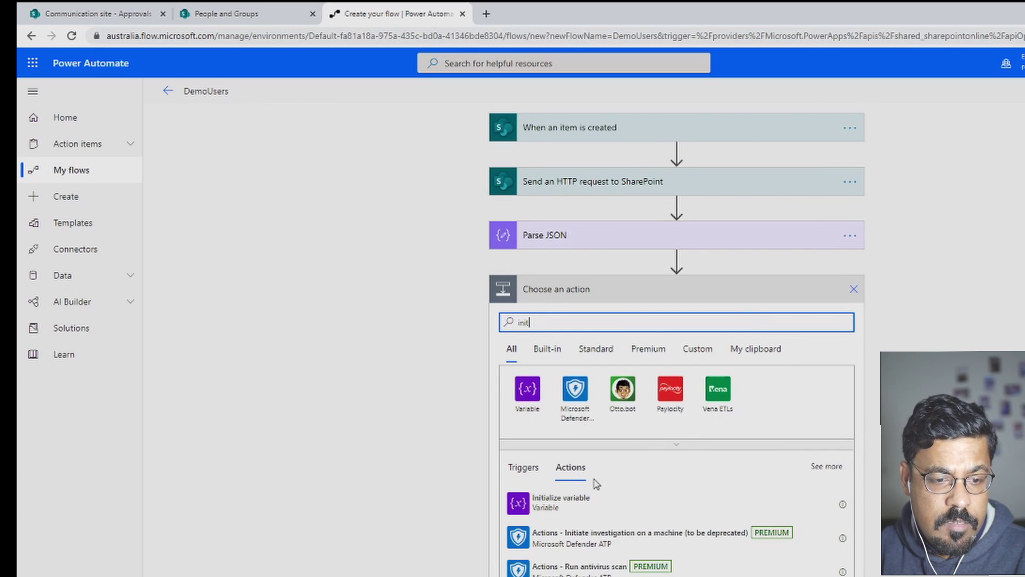
pyautogui.click(577, 500)
pyautogui.click(644, 318)
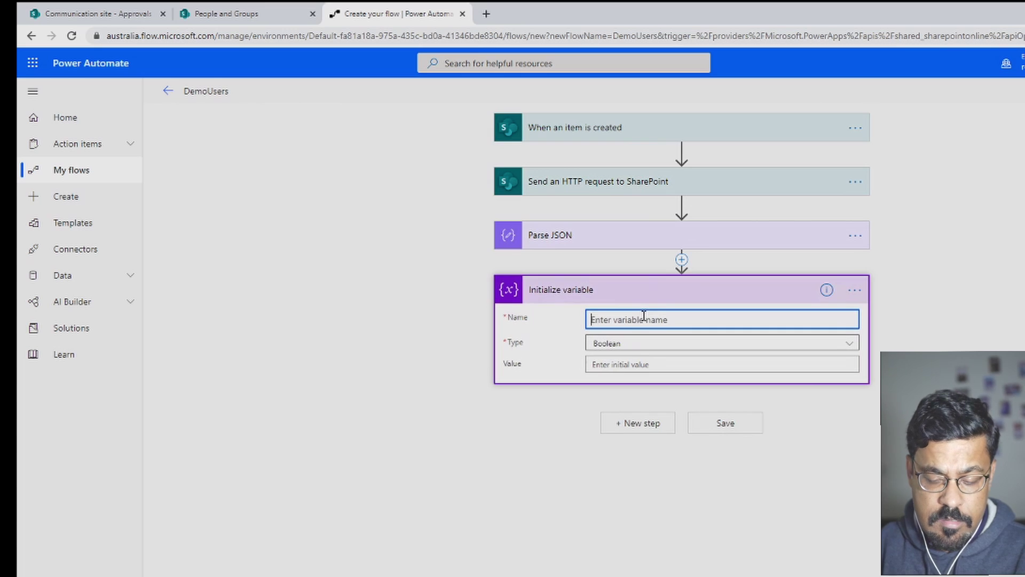
pyautogui.write('Email')
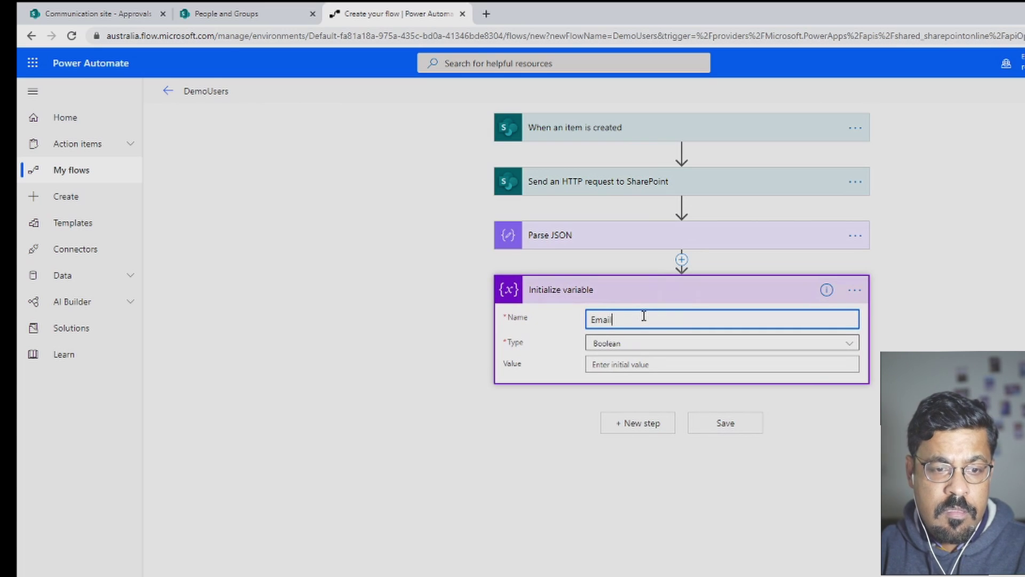
pyautogui.write('s')
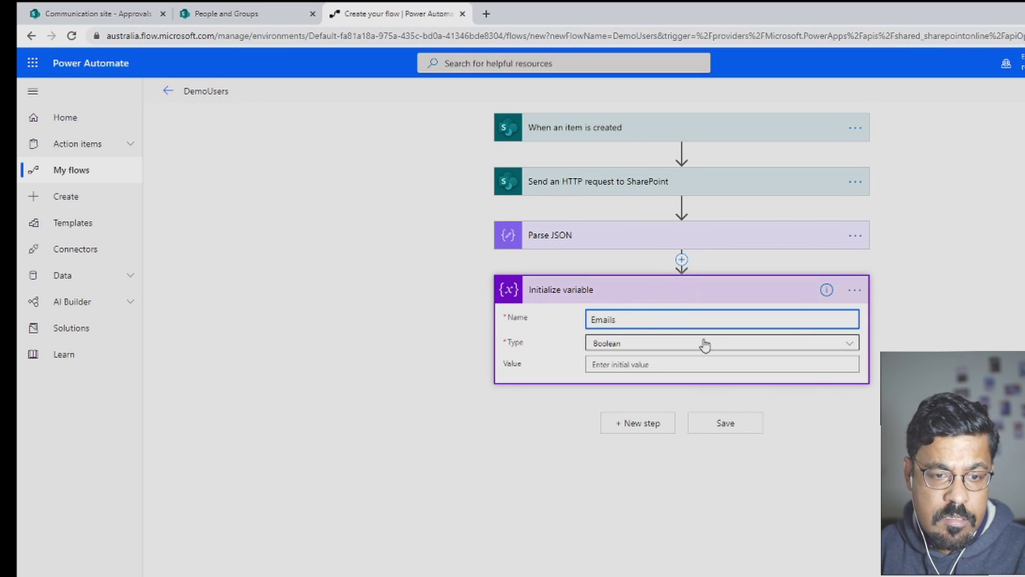
pyautogui.press('Tab')
pyautogui.click(615, 344)
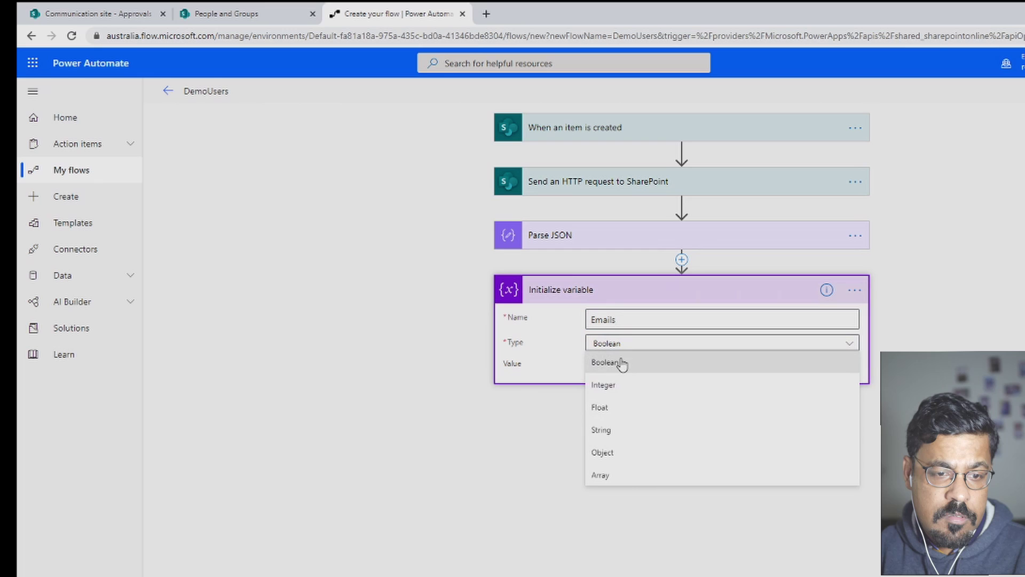
pyautogui.click(606, 428)
# Add a second Initialize variable action with the name TempEmails and the type String, leaving its initial value empty
pyautogui.click(641, 423)
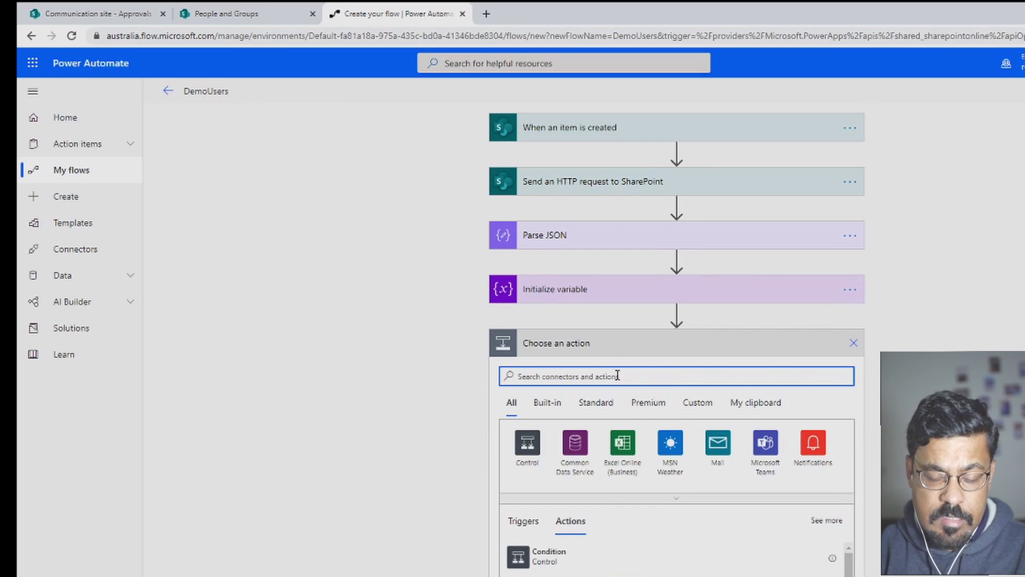
pyautogui.write('init')
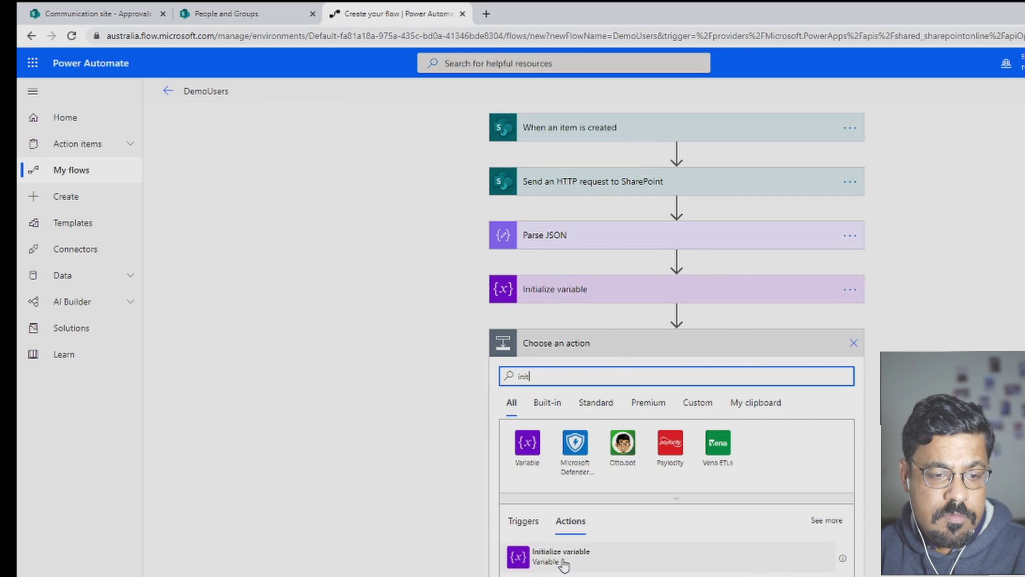
pyautogui.click(560, 555)
pyautogui.click(646, 374)
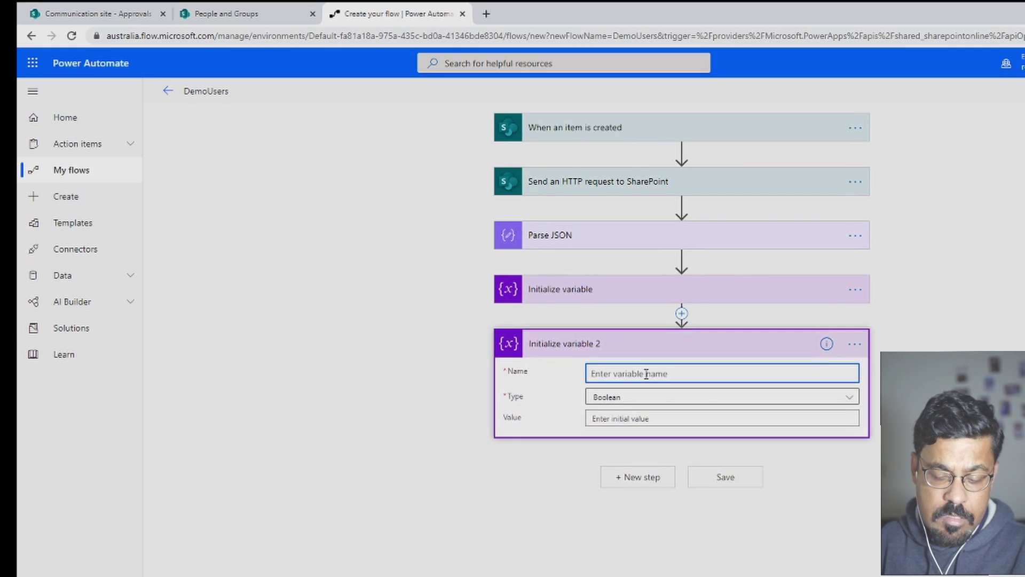
pyautogui.write('TempEmails')
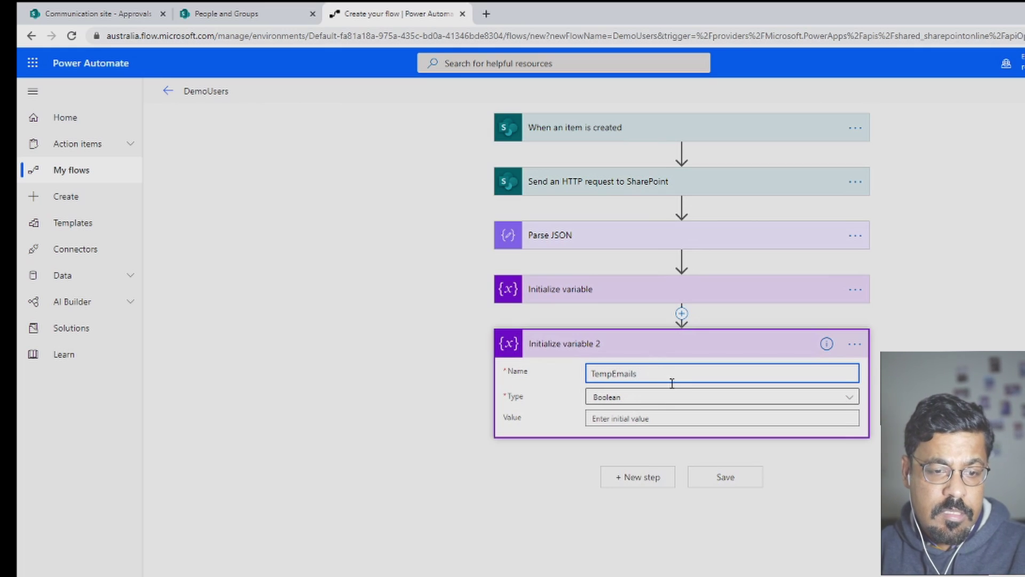
pyautogui.click(659, 399)
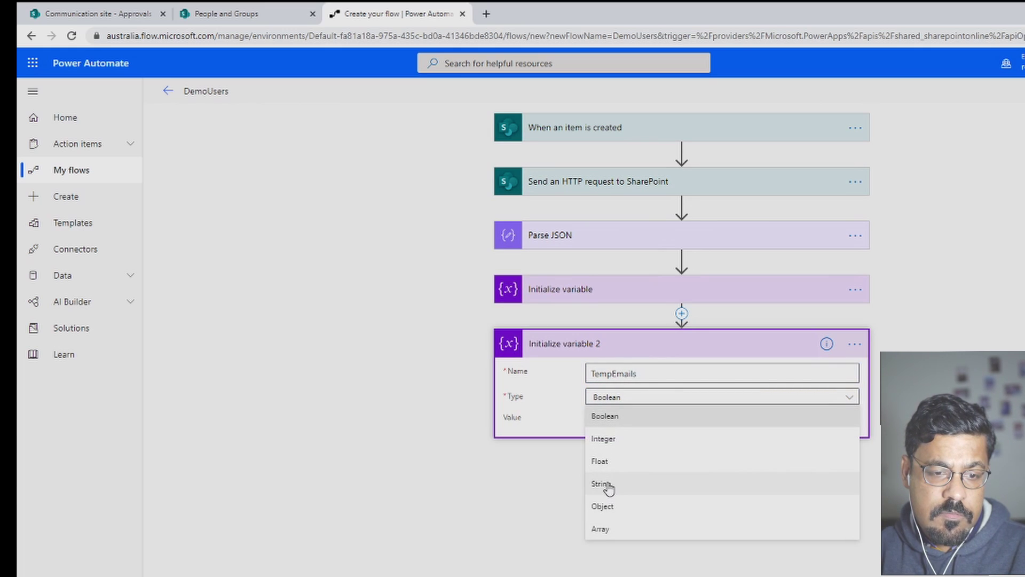
pyautogui.click(609, 487)
pyautogui.click(658, 418)
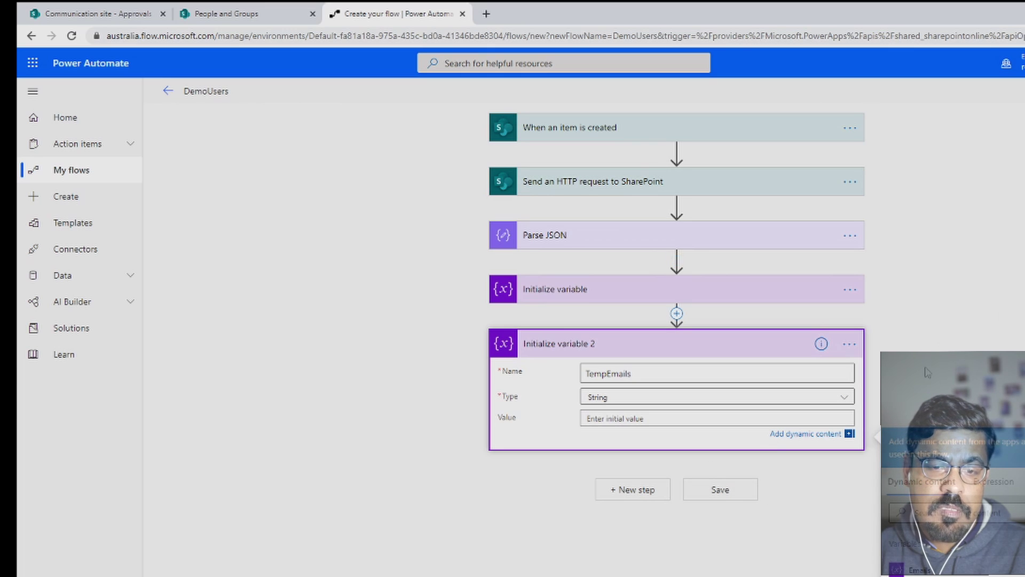
pyautogui.click(875, 401)
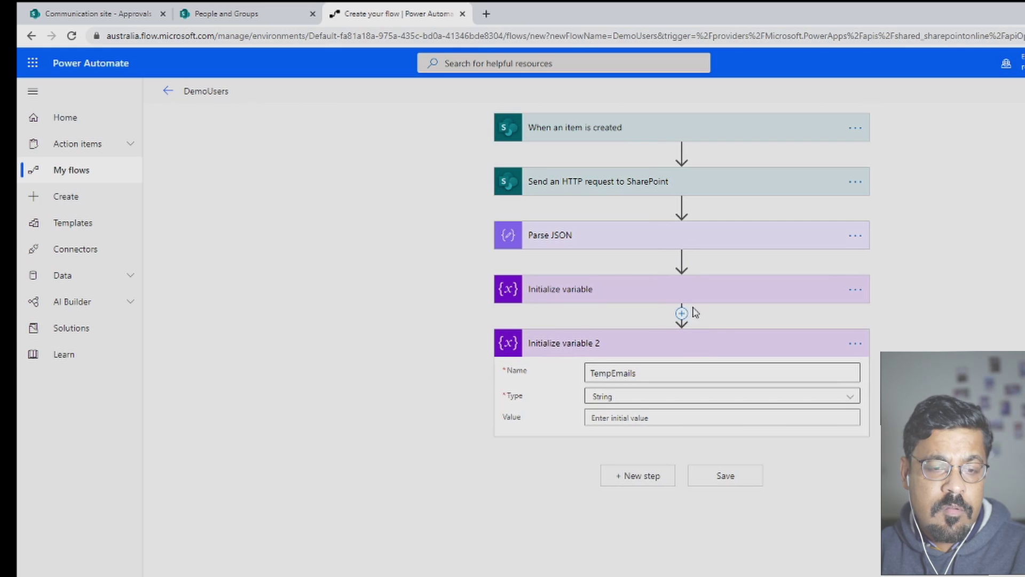
# Add a Set variable action after the two variable initializations and choose Emails as its variable
pyautogui.click(635, 479)
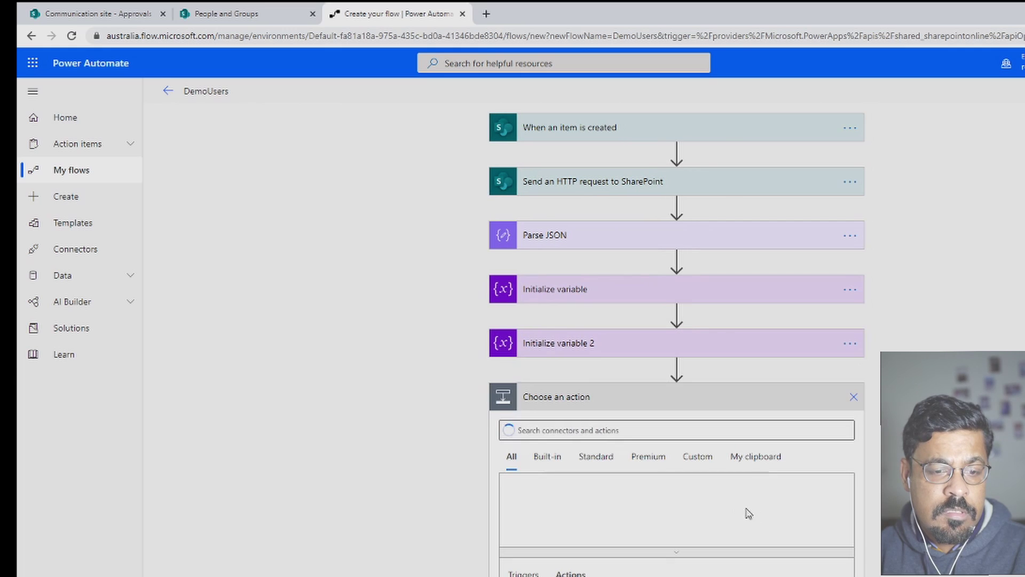
pyautogui.write('s')
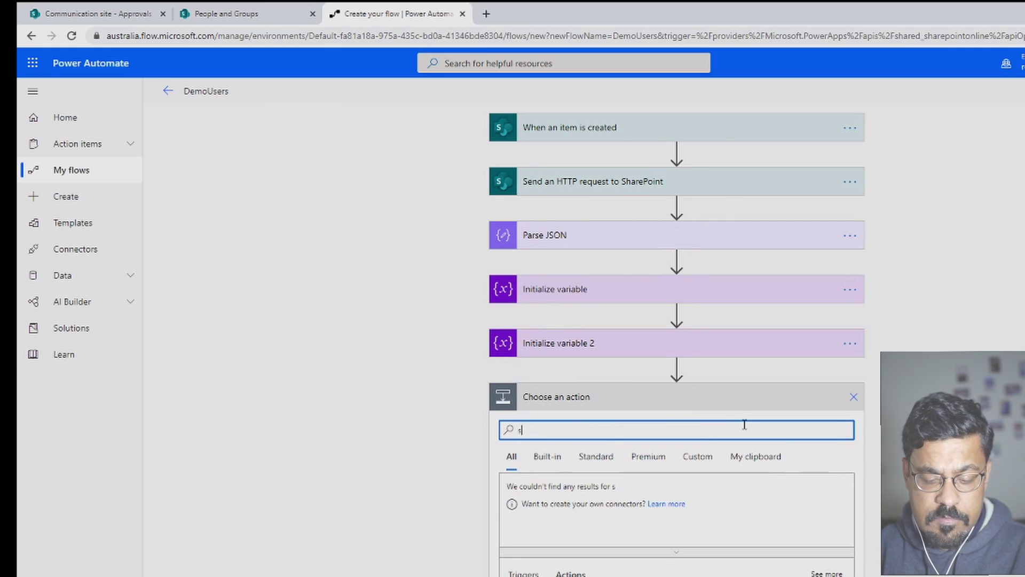
pyautogui.write('et vari')
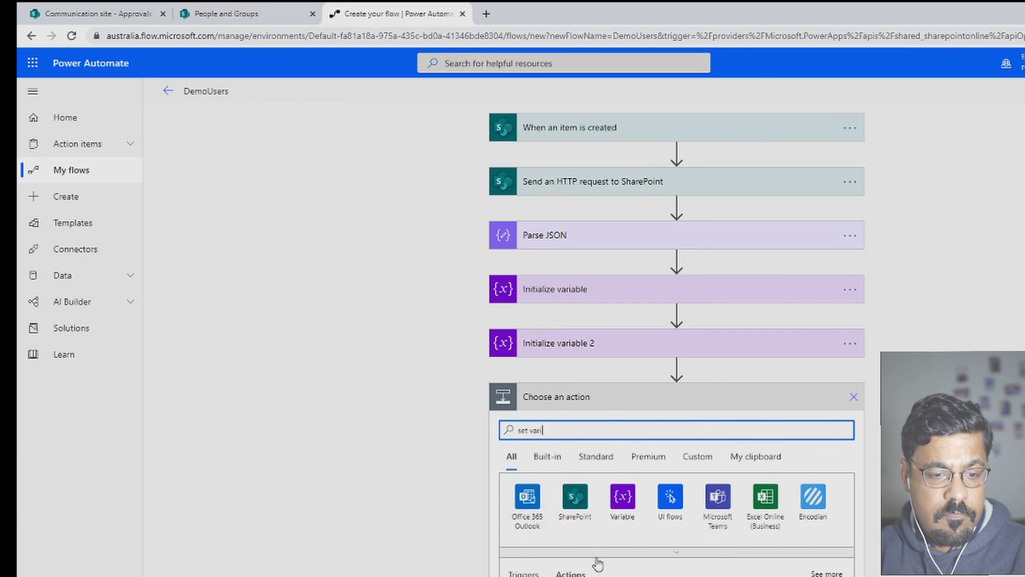
pyautogui.scroll(-1, 595, 561)
pyautogui.click(622, 435)
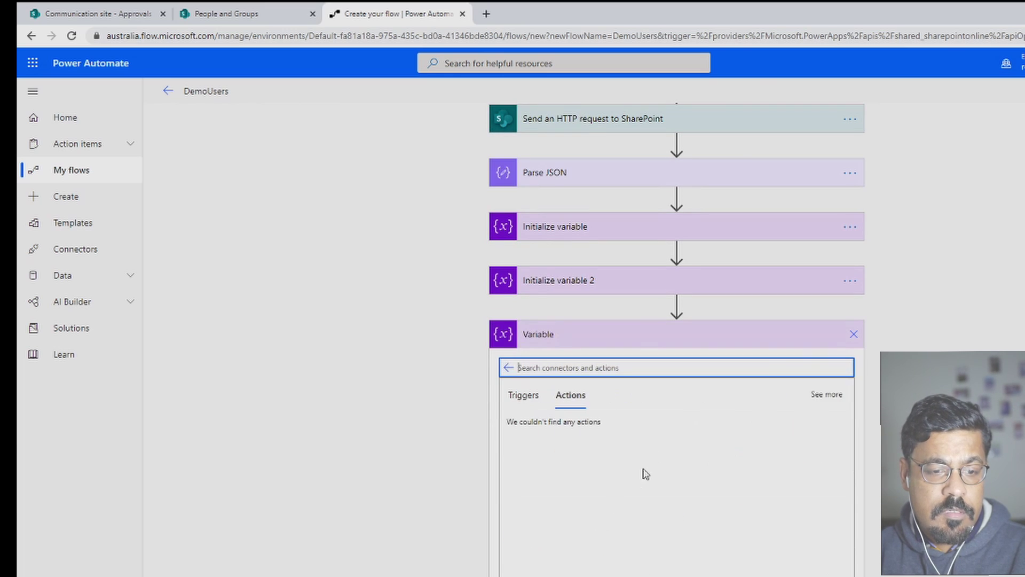
pyautogui.click(618, 576)
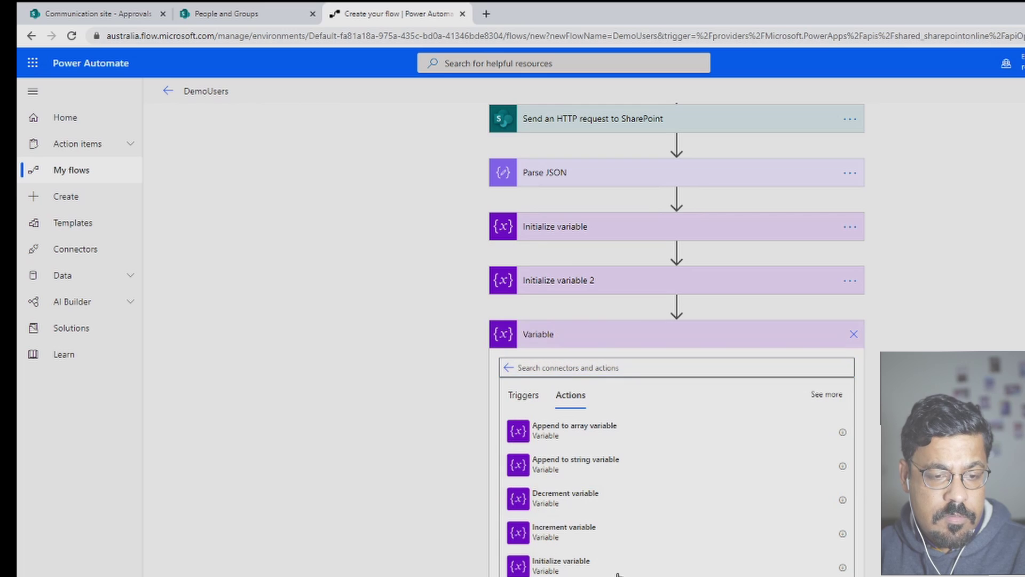
pyautogui.click(723, 426)
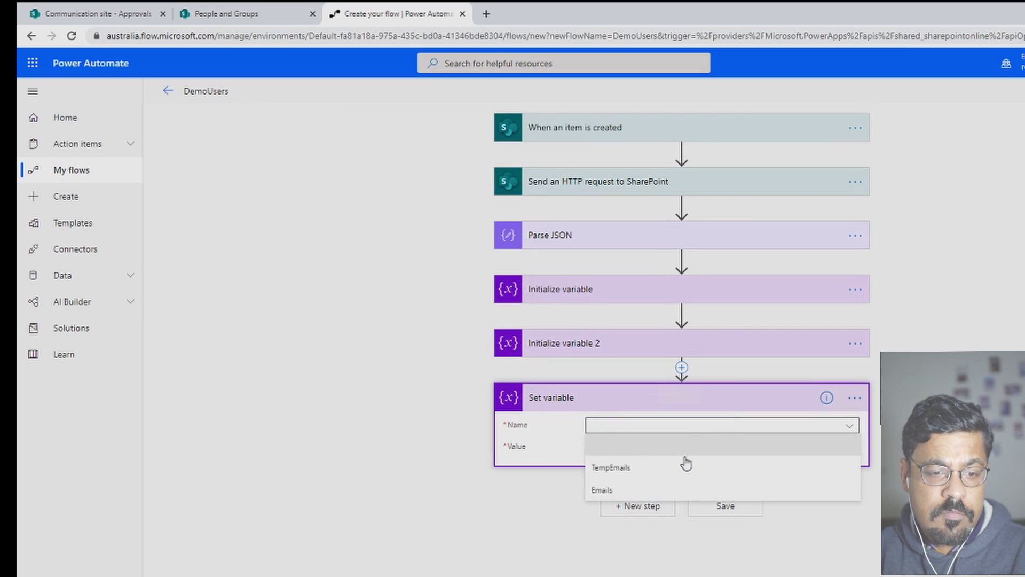
pyautogui.click(602, 490)
# Set the Emails variable's value to the Email dynamic content from Parse JSON and reopen the Set variable action inside the loop
pyautogui.click(630, 447)
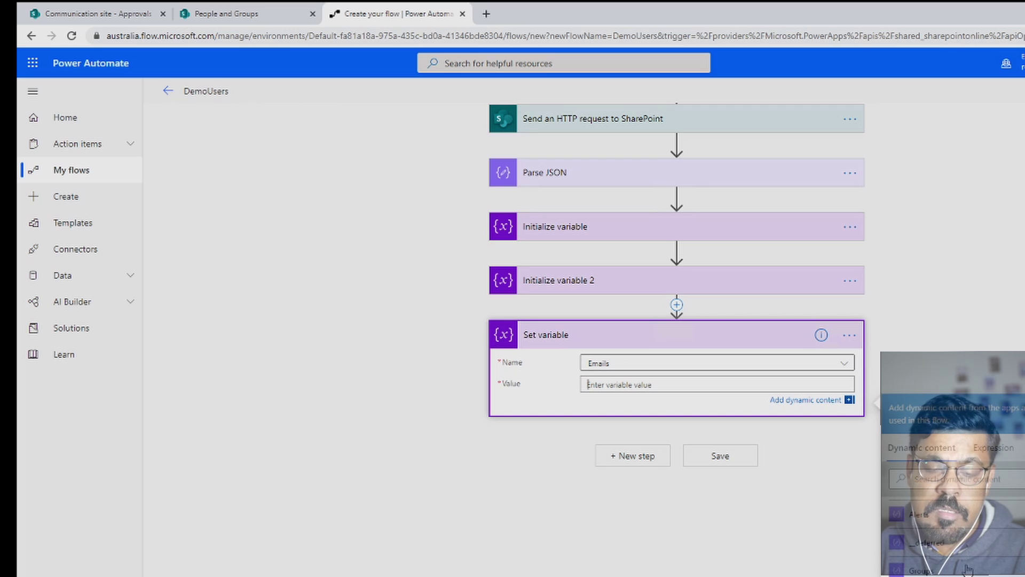
pyautogui.scroll(-5, 965, 571)
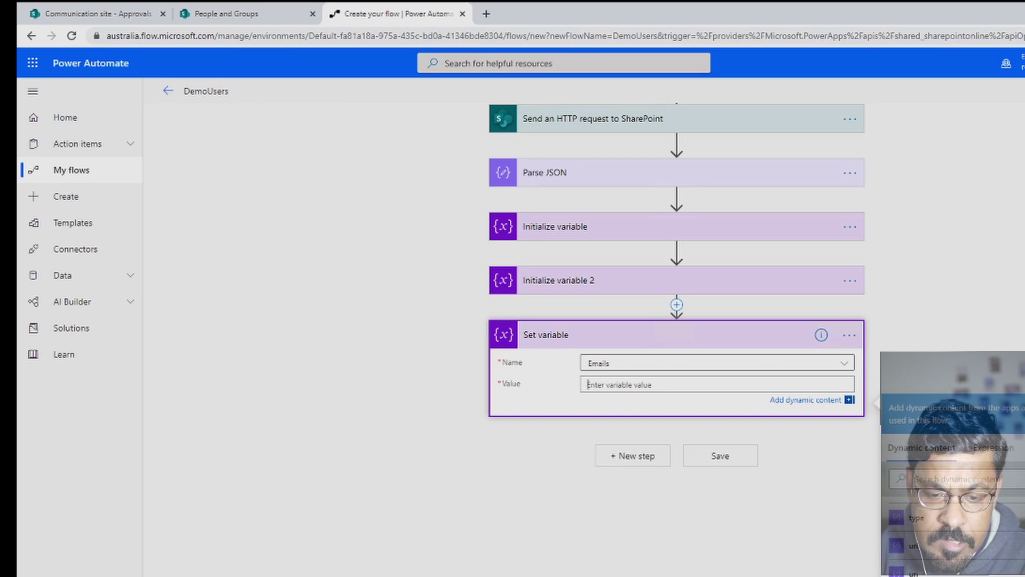
pyautogui.click(955, 534)
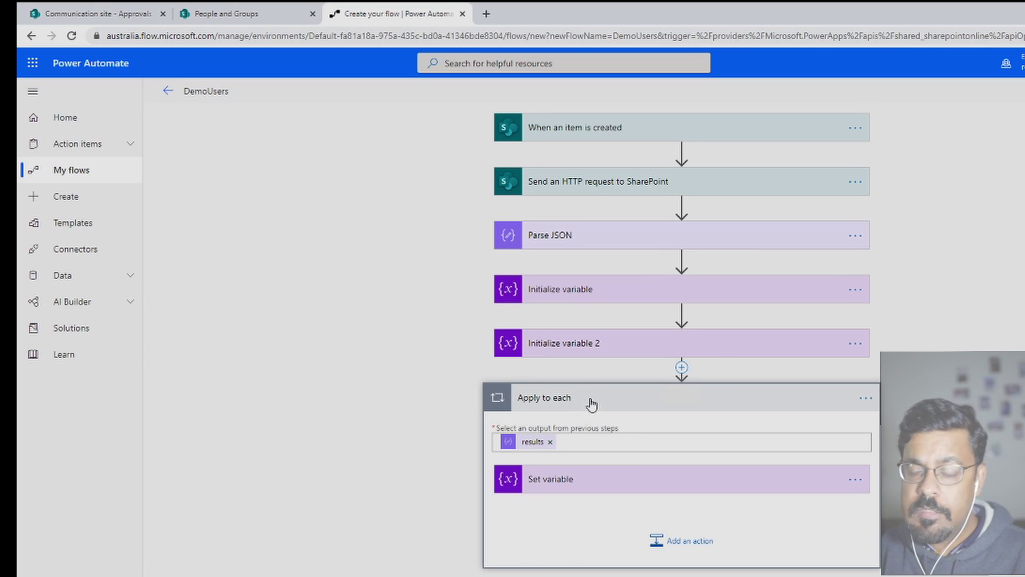
pyautogui.click(657, 483)
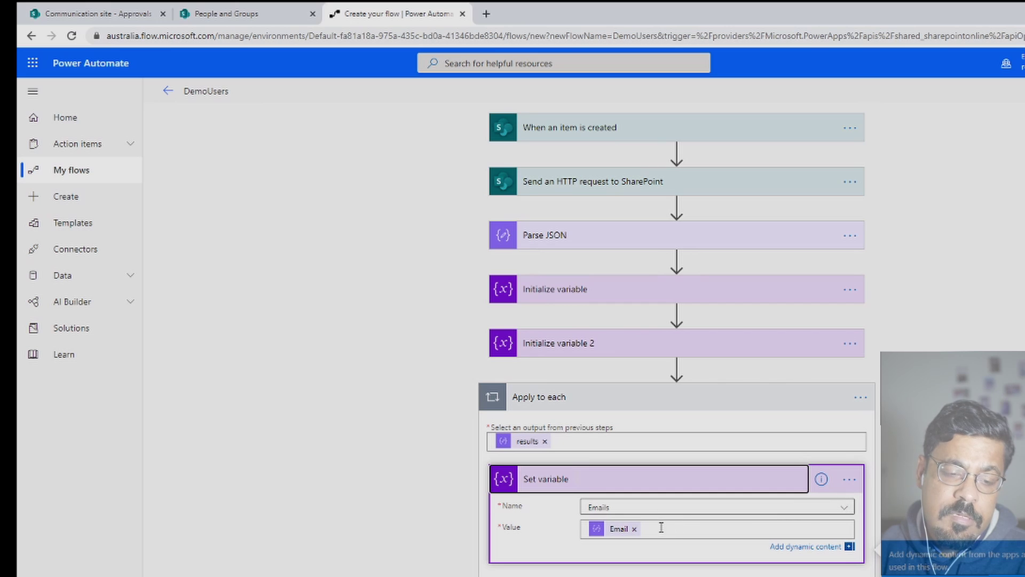
# Add a second Set variable action inside the Apply to each loop and choose TempEmails as its variable
pyautogui.scroll(-4, 969, 498)
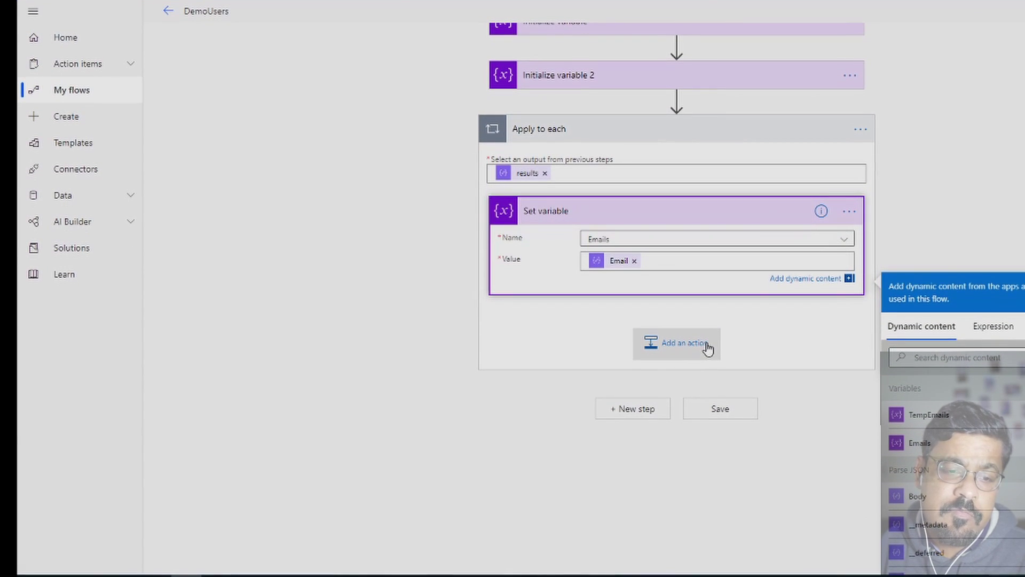
pyautogui.click(705, 350)
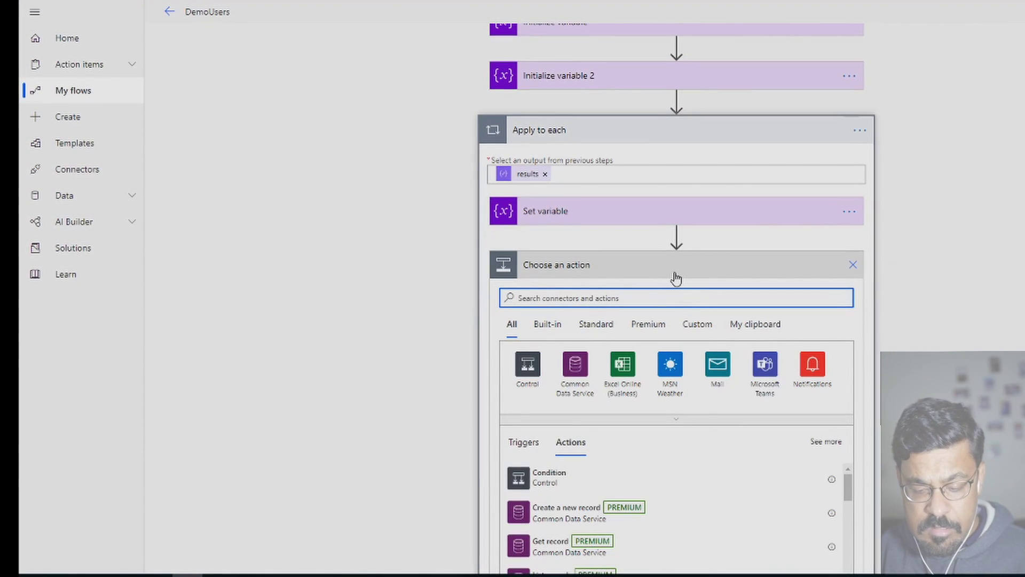
pyautogui.write('set')
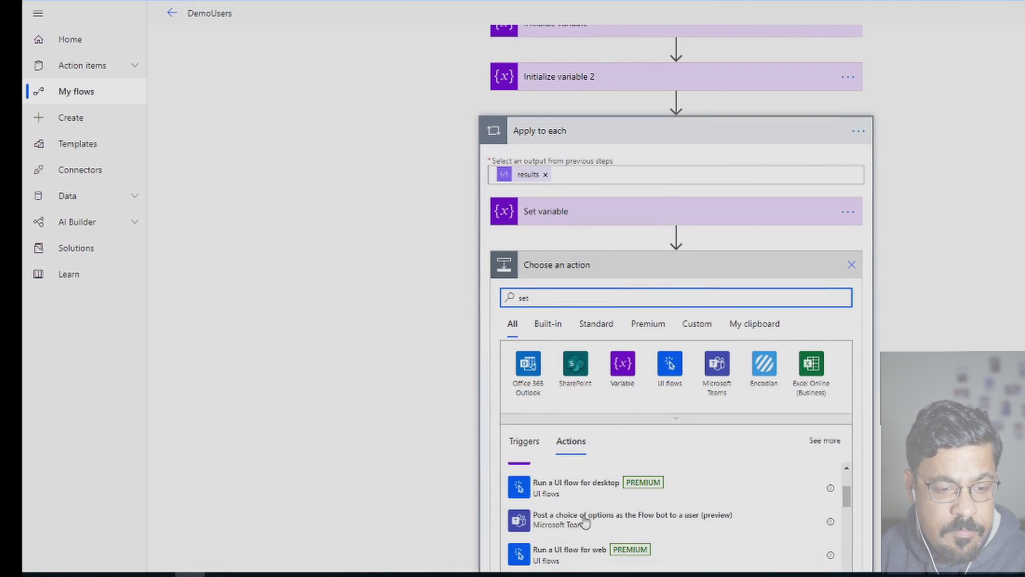
pyautogui.click(623, 368)
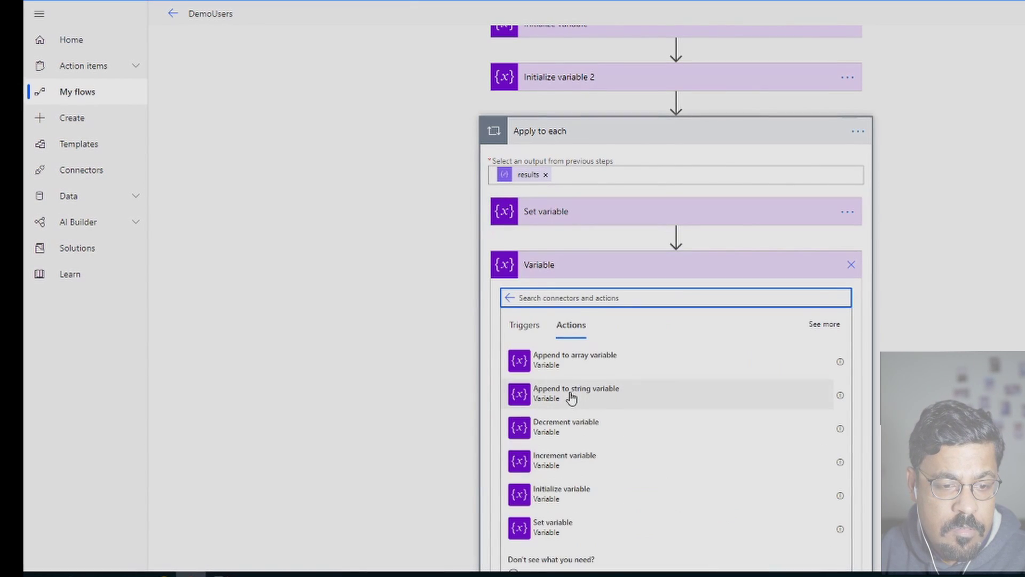
pyautogui.click(550, 527)
pyautogui.click(694, 401)
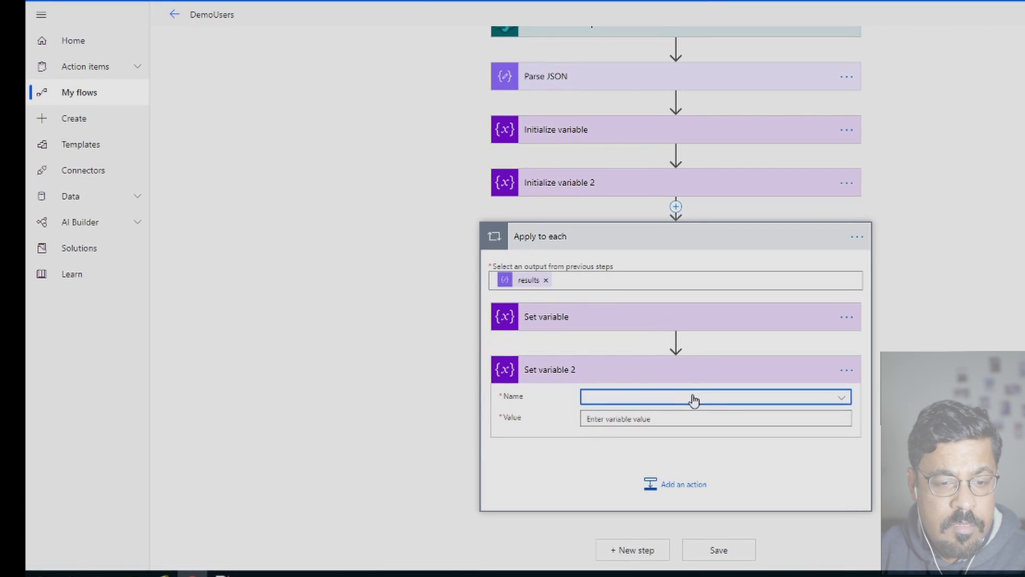
pyautogui.click(644, 438)
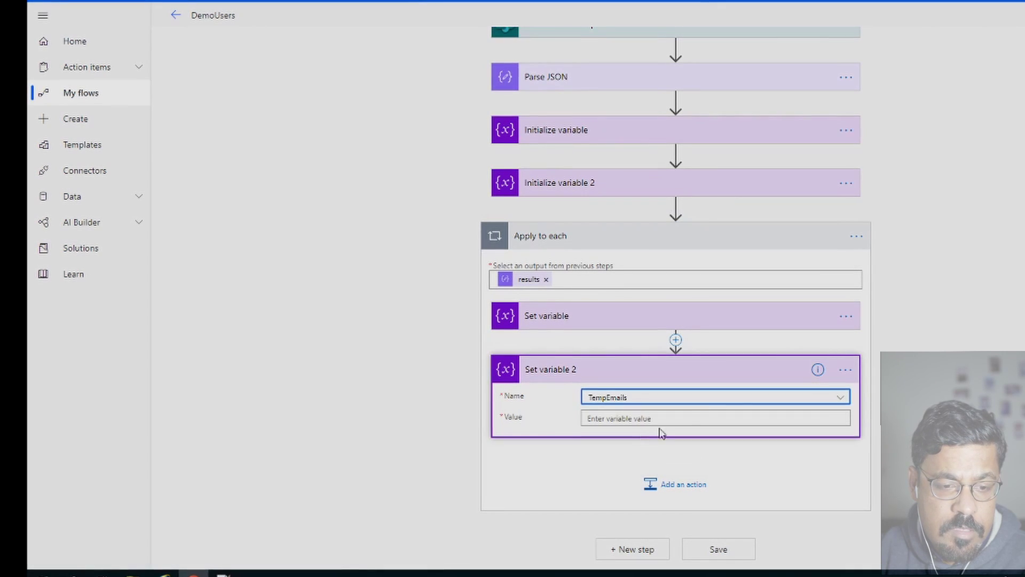
# Change the first Set variable action's variable to TempEmails and append a semicolon and the Emails variable after Email in its value
pyautogui.click(756, 326)
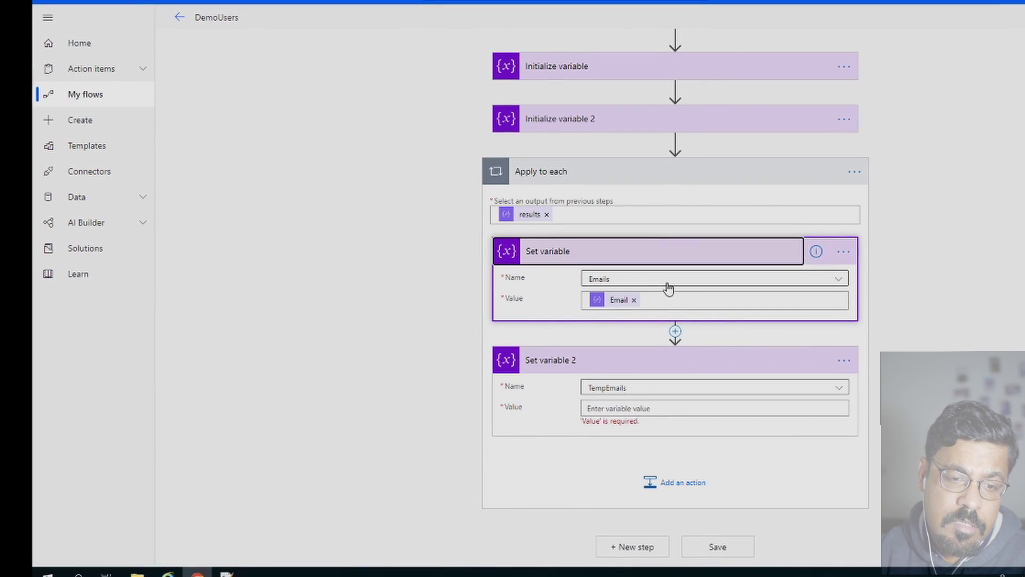
pyautogui.click(665, 282)
pyautogui.click(627, 298)
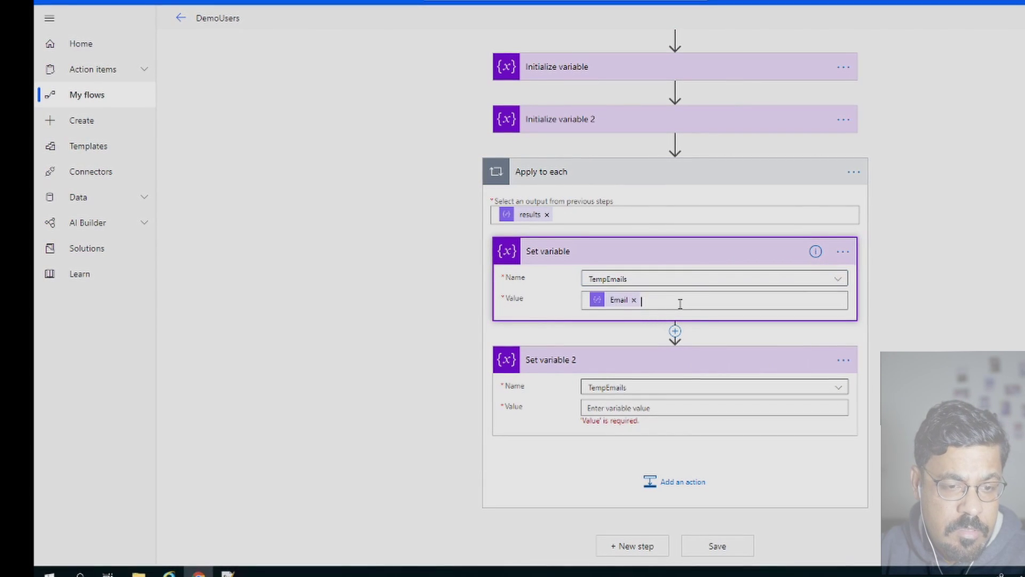
pyautogui.click(684, 303)
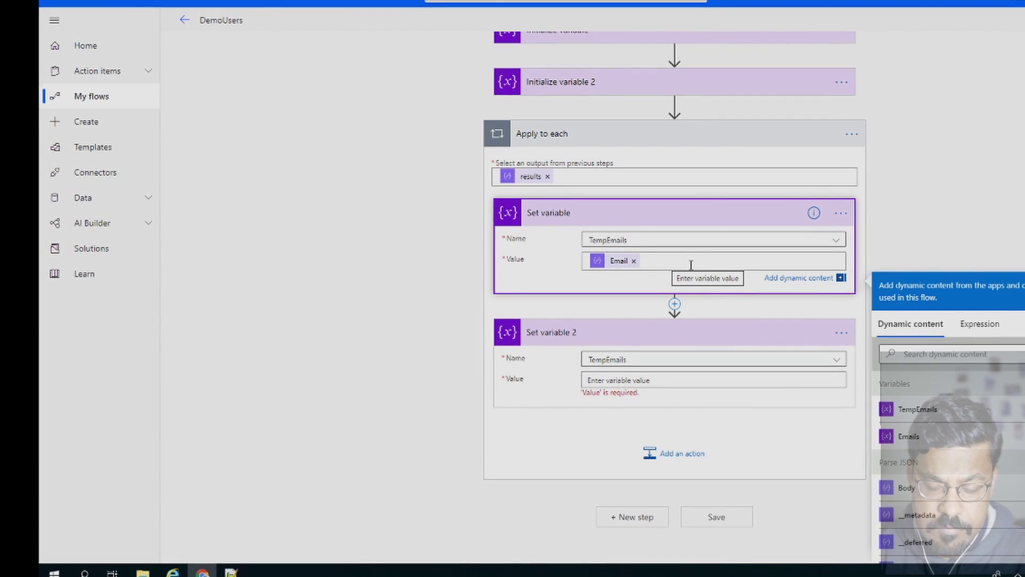
pyautogui.write(';')
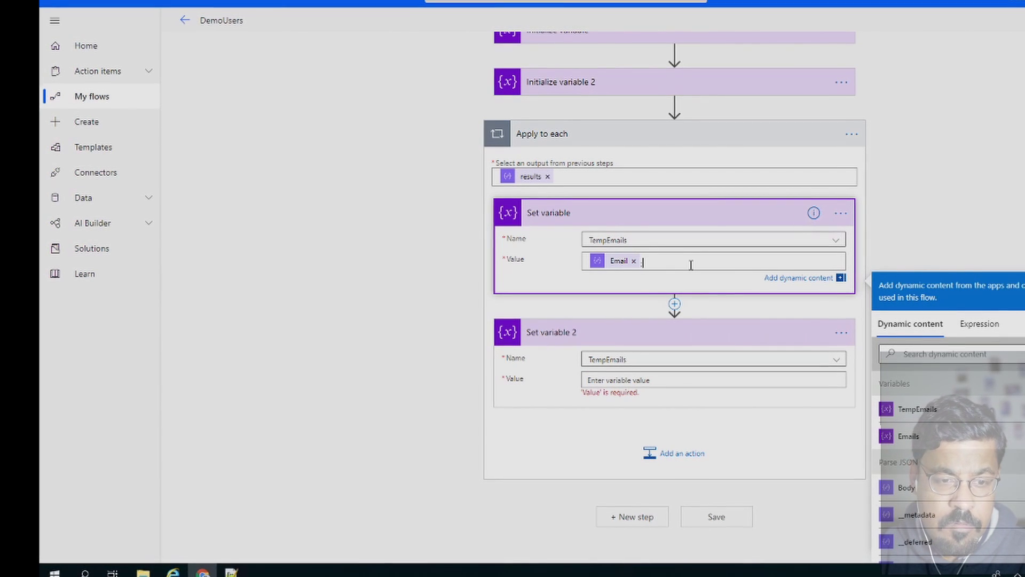
pyautogui.click(946, 443)
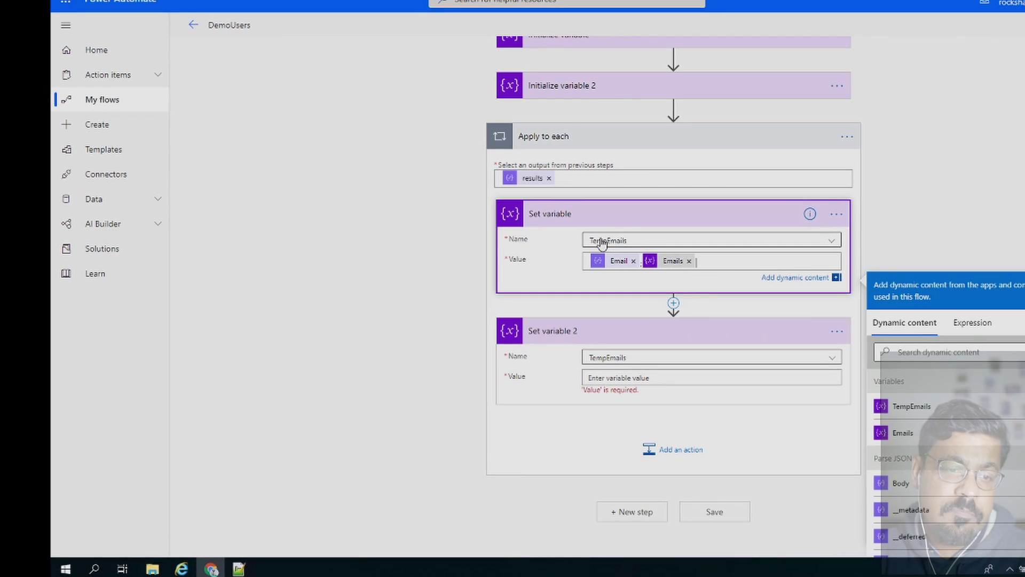
# Change the Set variable 2 action's variable to Emails and set its value to the TempEmails variable only
pyautogui.click(629, 358)
pyautogui.click(629, 358)
pyautogui.click(628, 383)
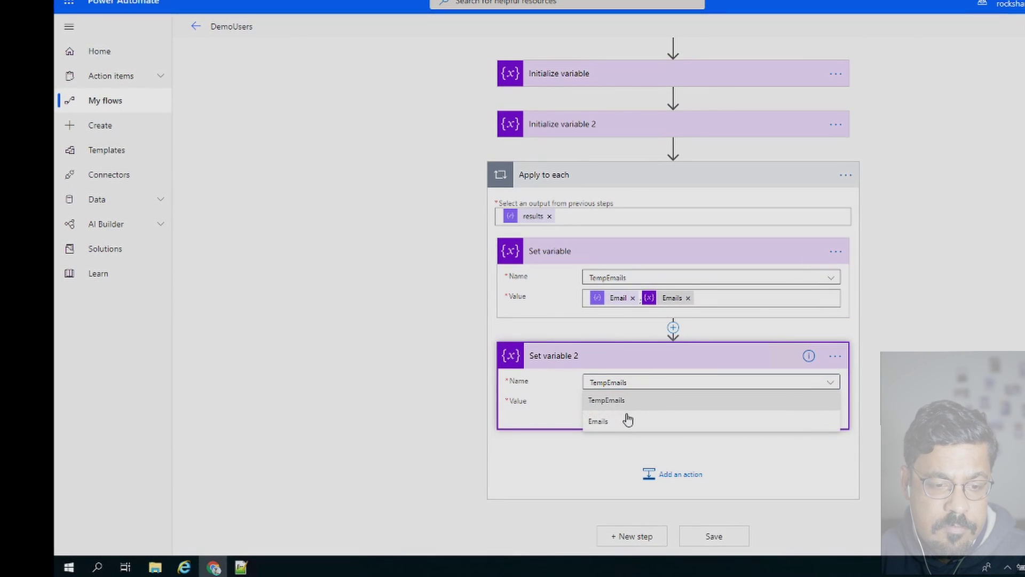
pyautogui.click(625, 417)
pyautogui.click(635, 402)
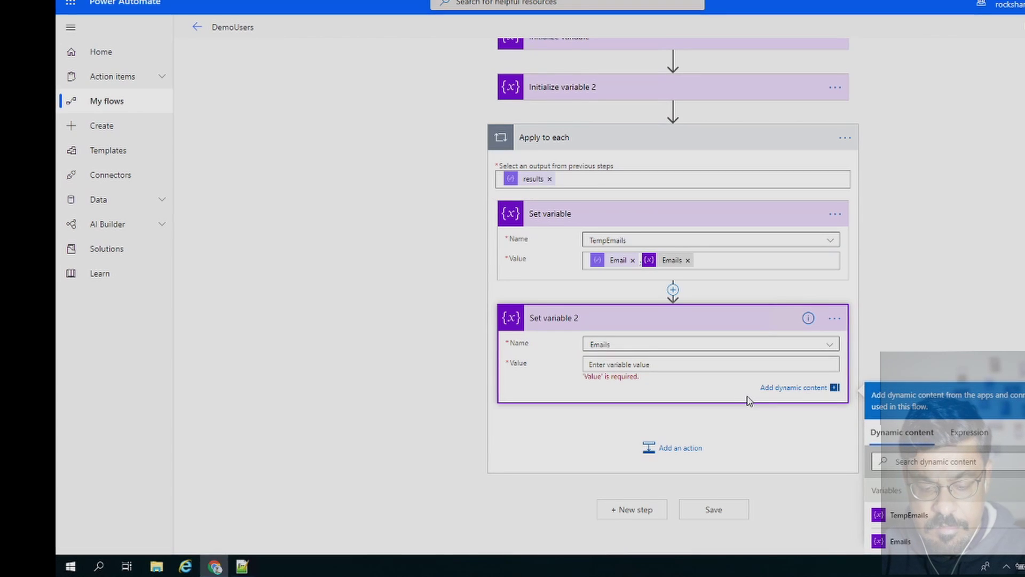
pyautogui.write('Temp')
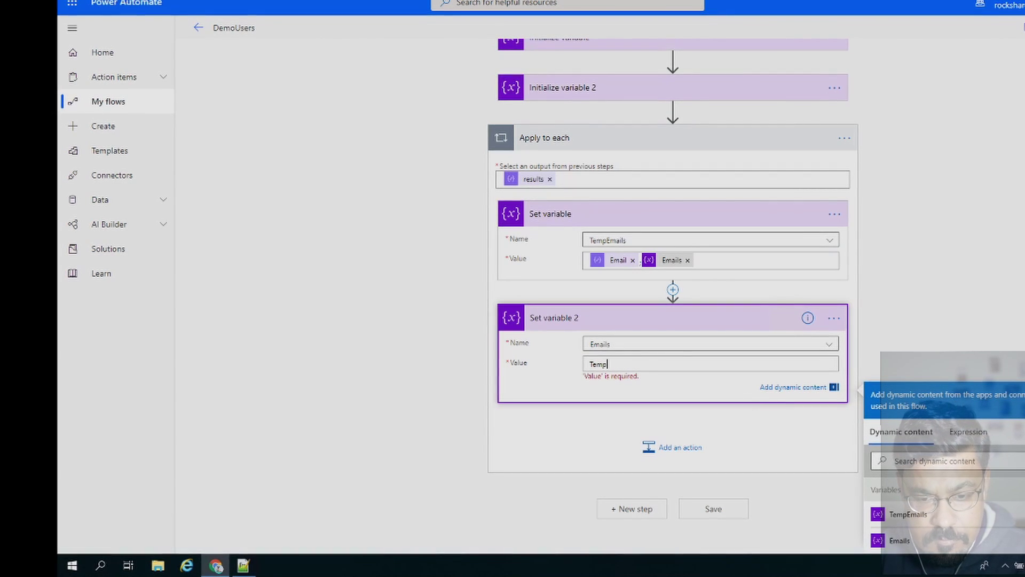
pyautogui.click(908, 515)
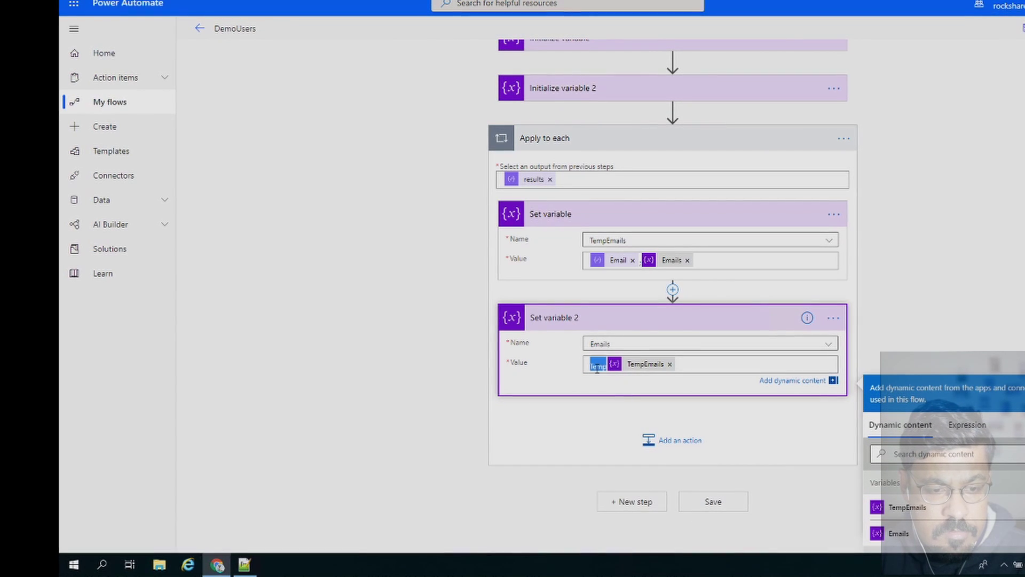
pyautogui.press('BackSpace')
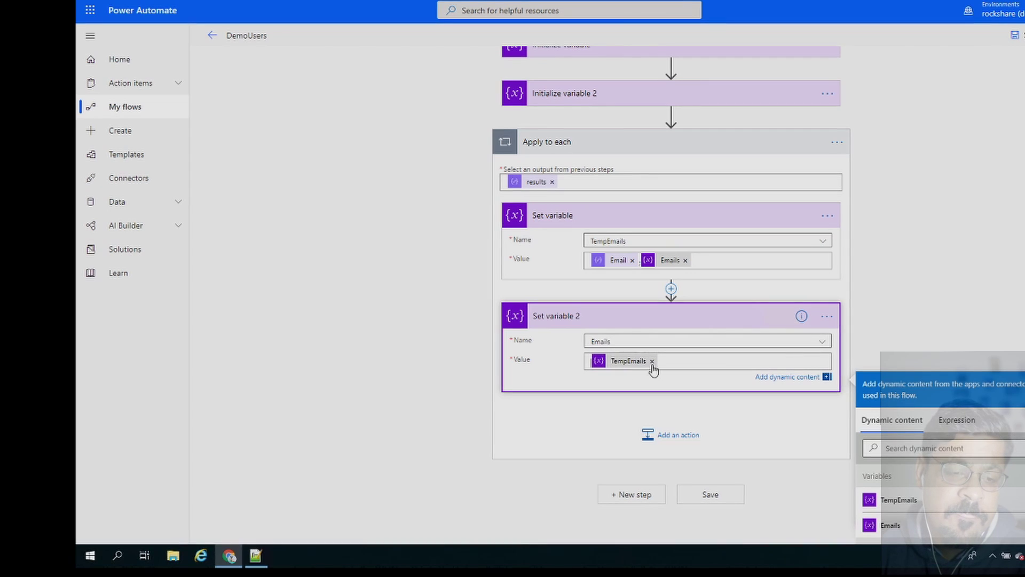
# Collapse the Apply to each loop and add a SharePoint Update item action after it
pyautogui.scroll(-1, 757, 231)
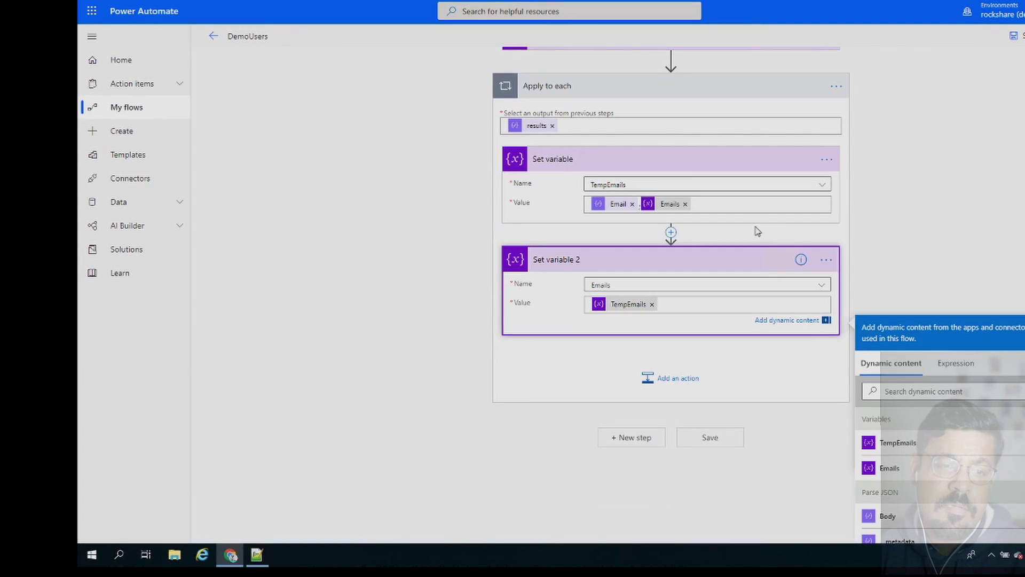
pyautogui.scroll(2, 757, 231)
pyautogui.click(760, 212)
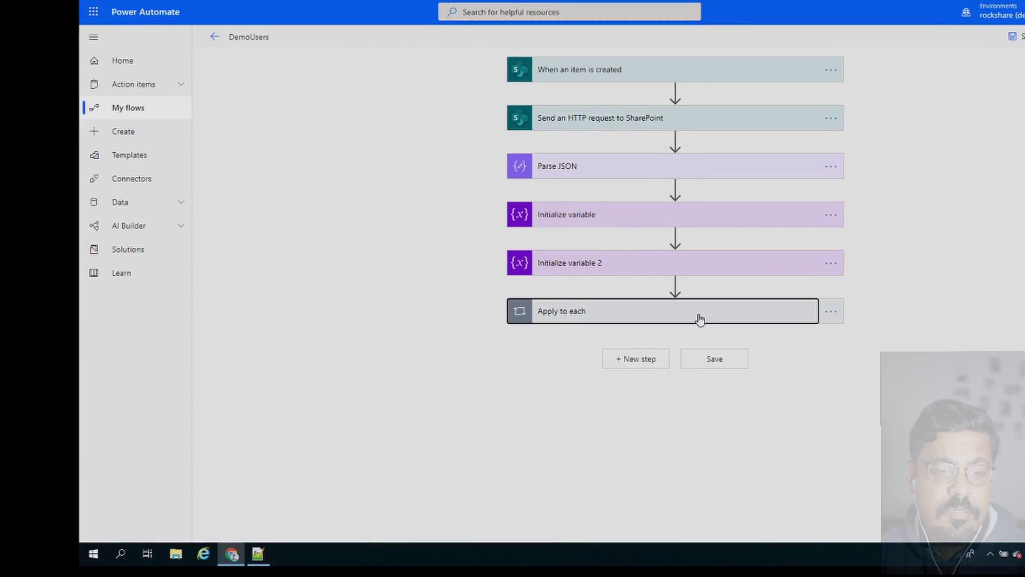
pyautogui.click(656, 359)
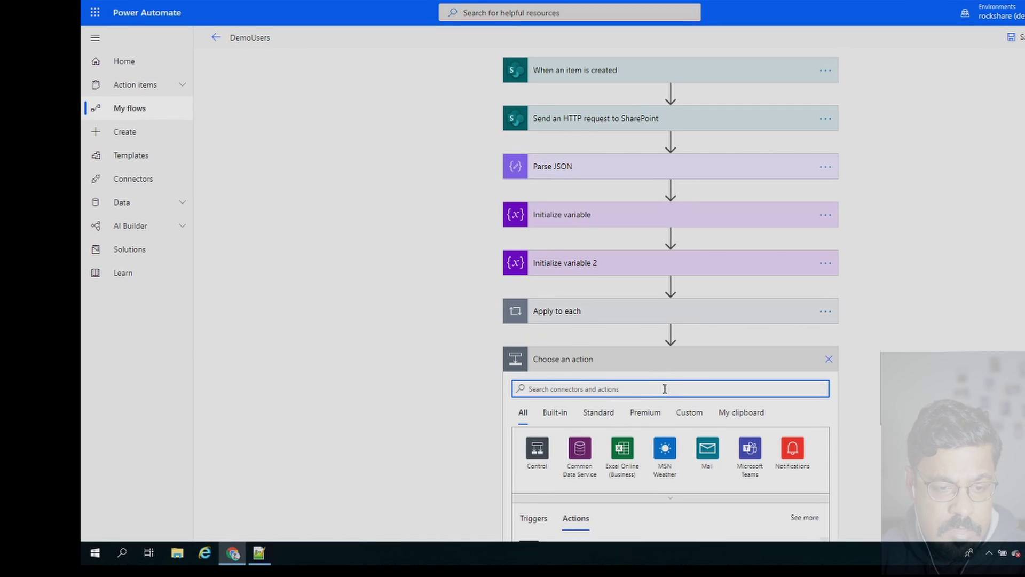
pyautogui.write('update')
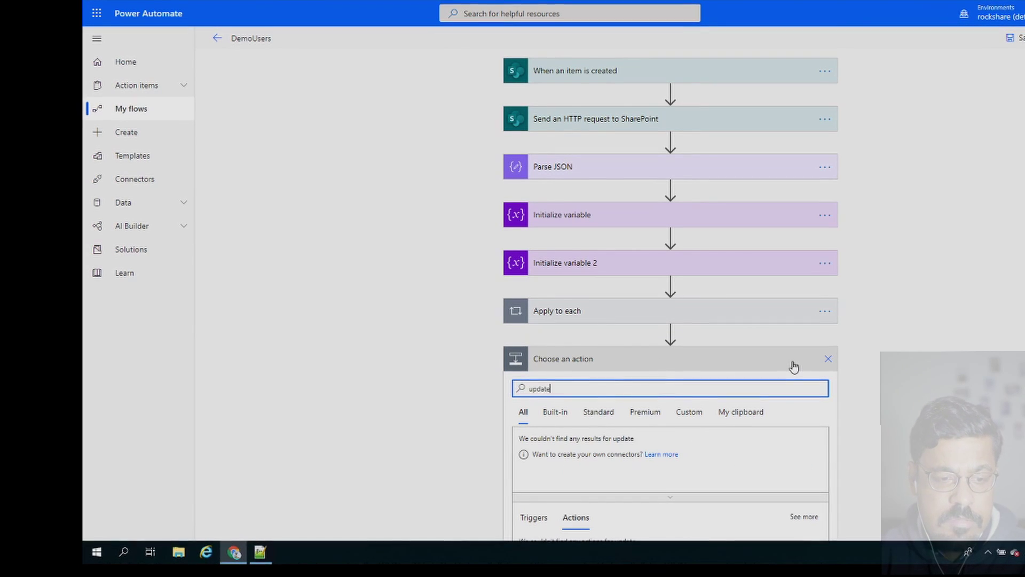
pyautogui.scroll(-2, 694, 427)
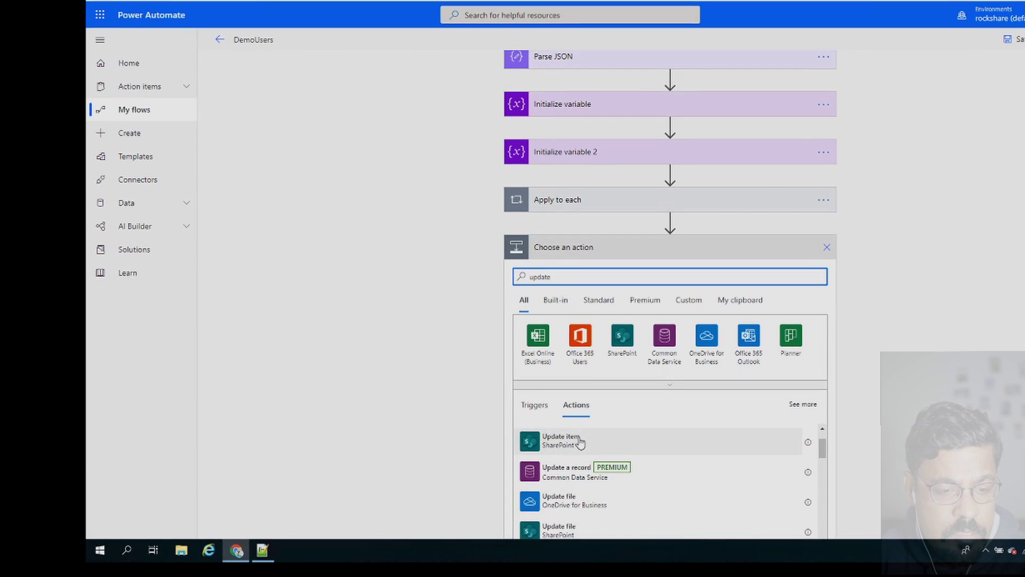
pyautogui.click(614, 438)
pyautogui.click(763, 380)
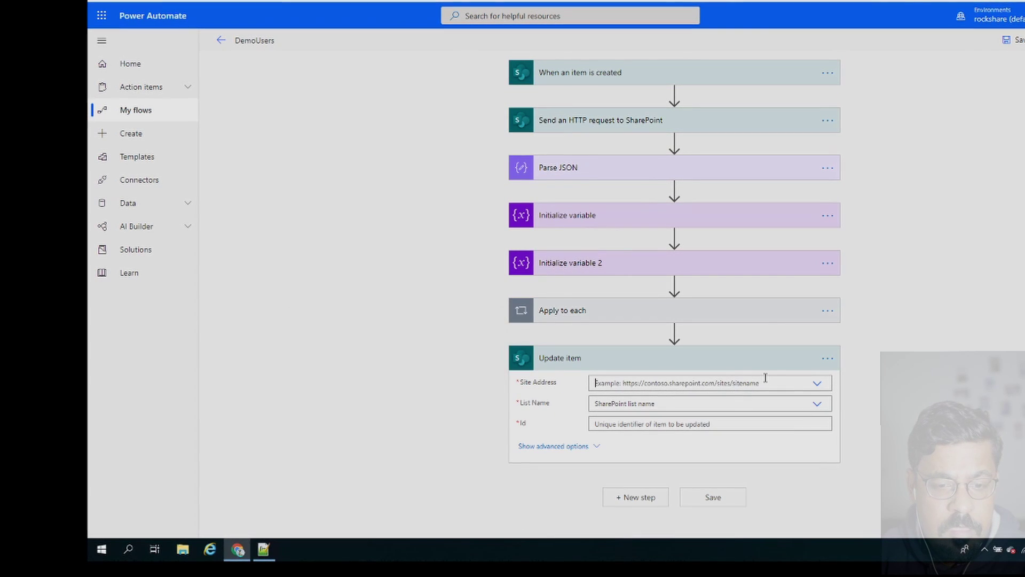
pyautogui.click(652, 399)
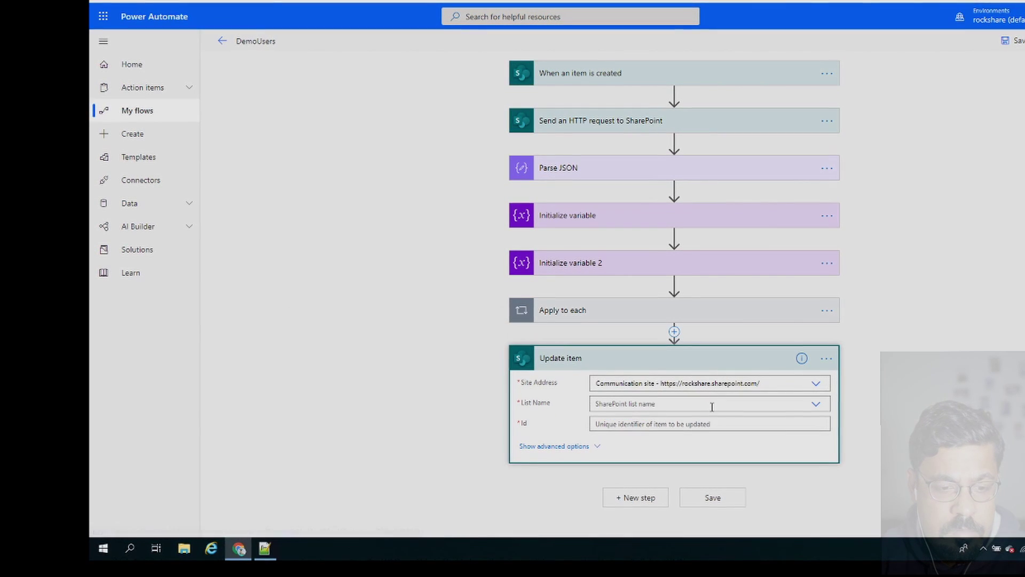
pyautogui.click(706, 404)
pyautogui.click(614, 449)
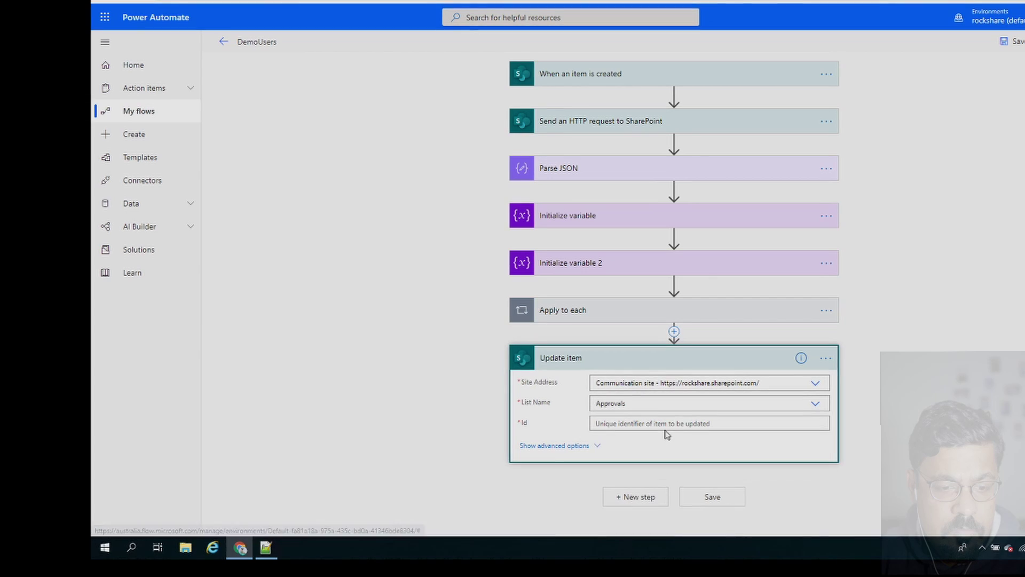
# Set the Update item action's Id to the ID dynamic content from the When an item is created trigger
pyautogui.scroll(-4, 953, 459)
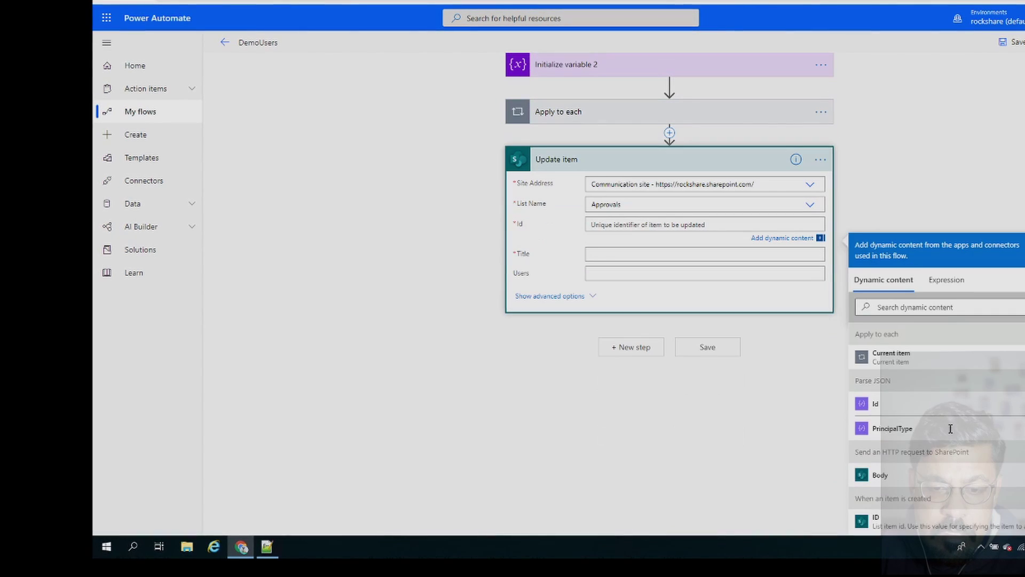
pyautogui.click(919, 307)
pyautogui.write('id')
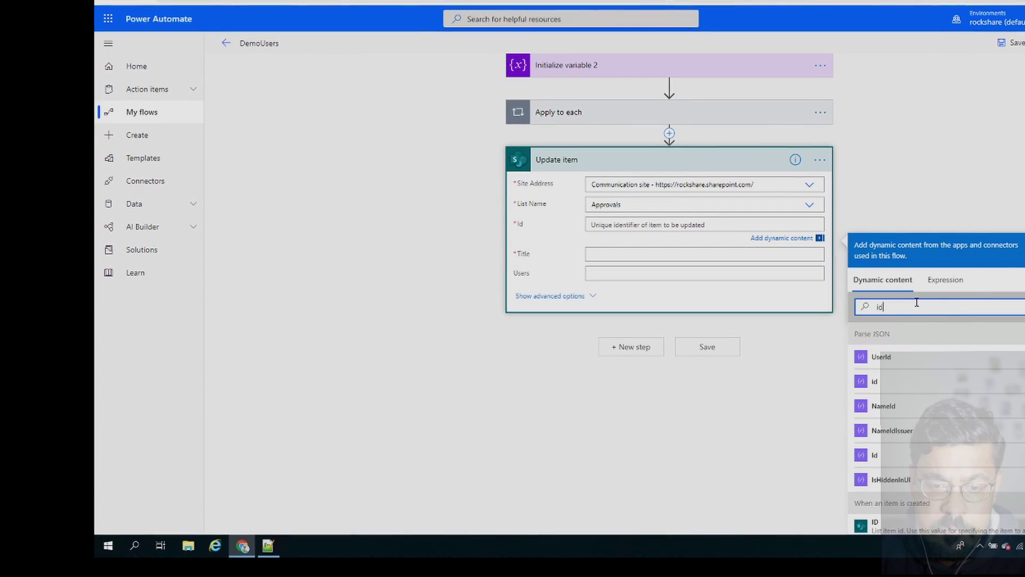
pyautogui.scroll(-2, 913, 358)
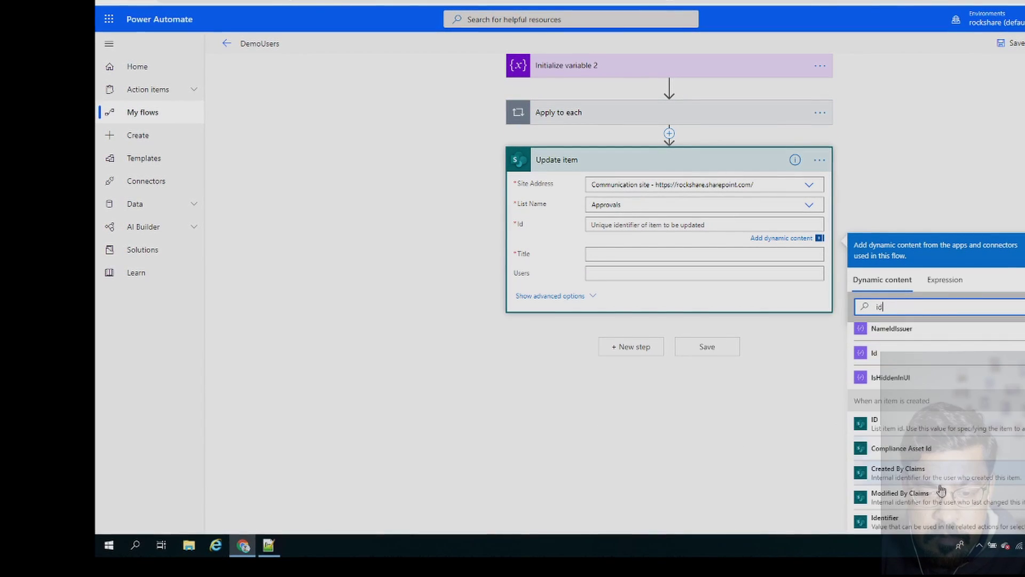
pyautogui.click(906, 427)
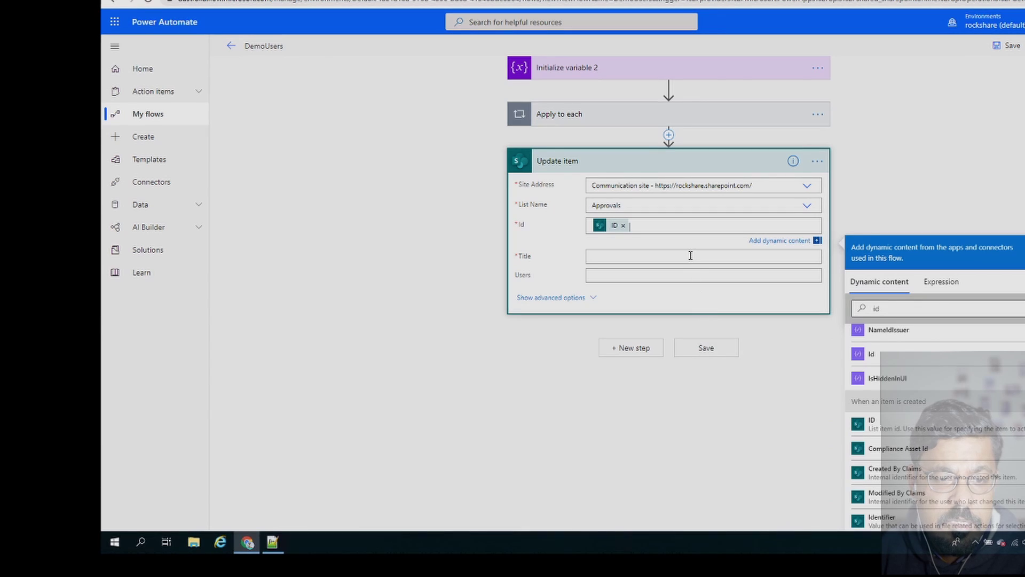
# Set the Update item action's Title to the Title dynamic content from the When an item is created trigger
pyautogui.click(727, 256)
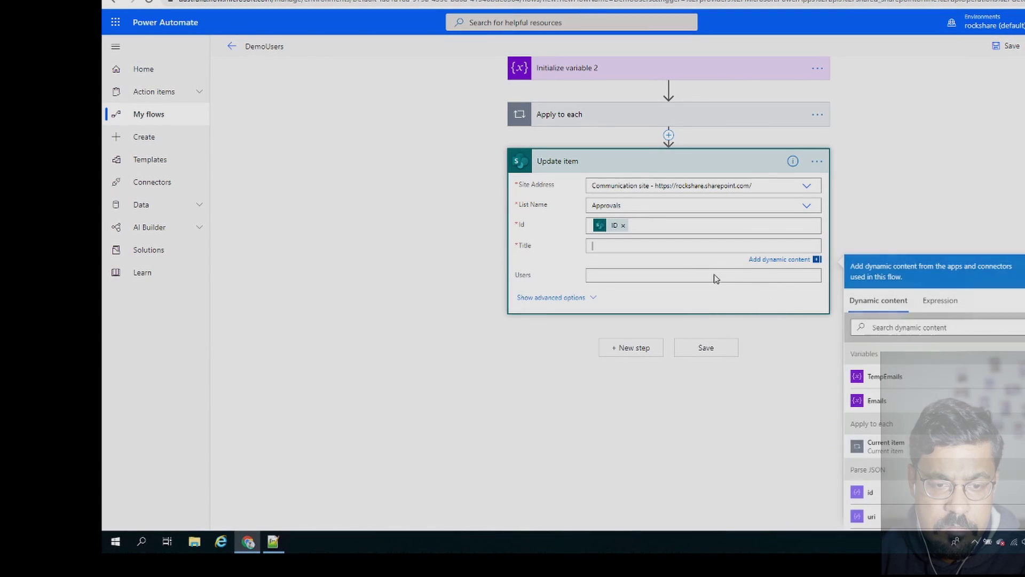
pyautogui.click(905, 327)
pyautogui.write('titl')
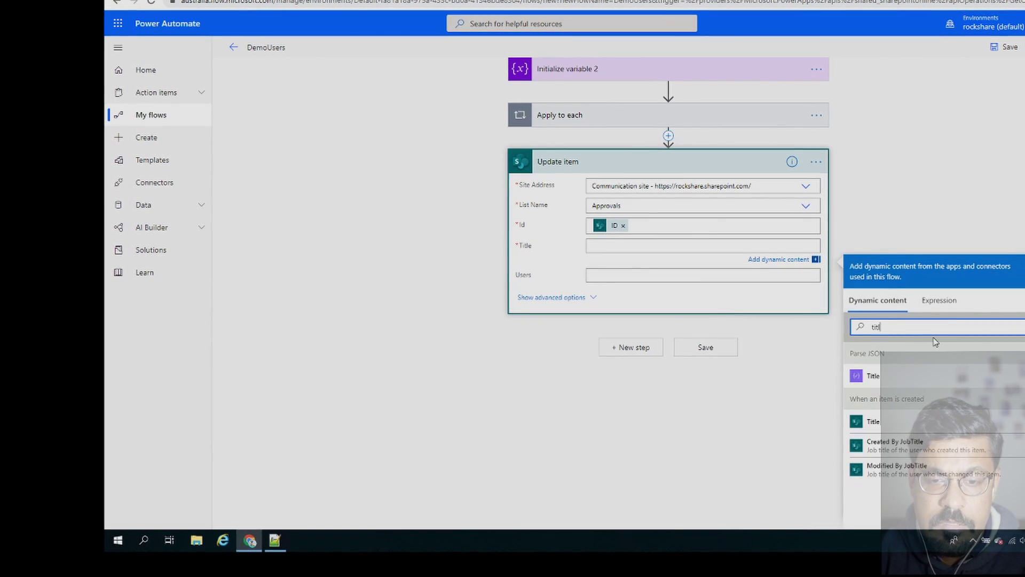
pyautogui.click(872, 421)
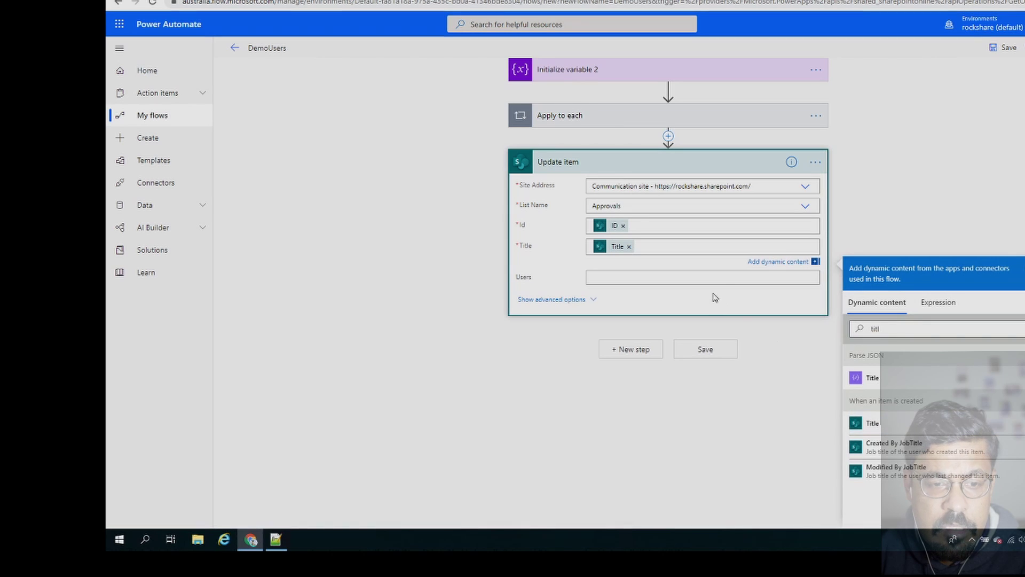
# Set the Update item action's Users field to the Emails variable and save the flow
pyautogui.click(705, 274)
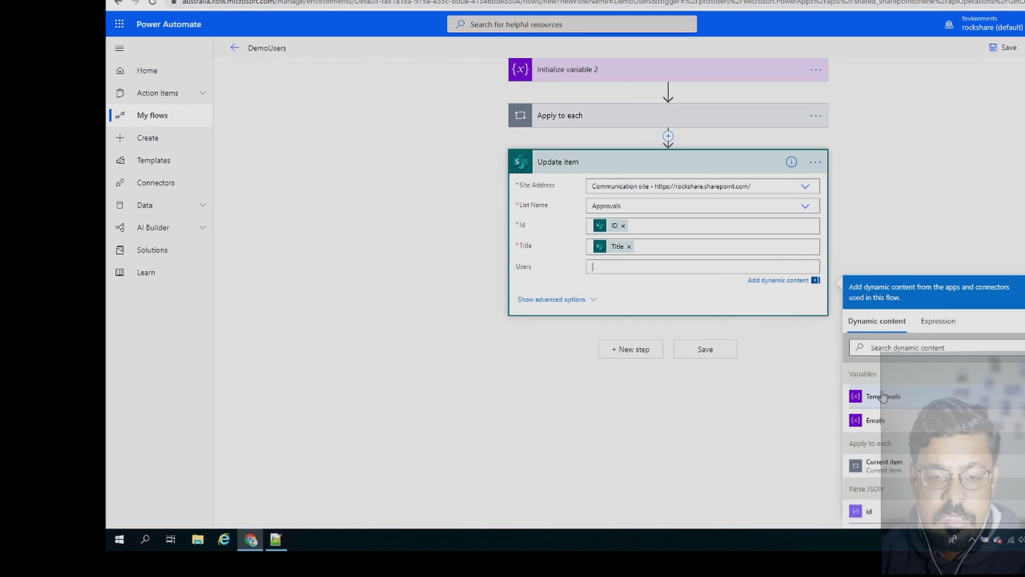
pyautogui.click(894, 424)
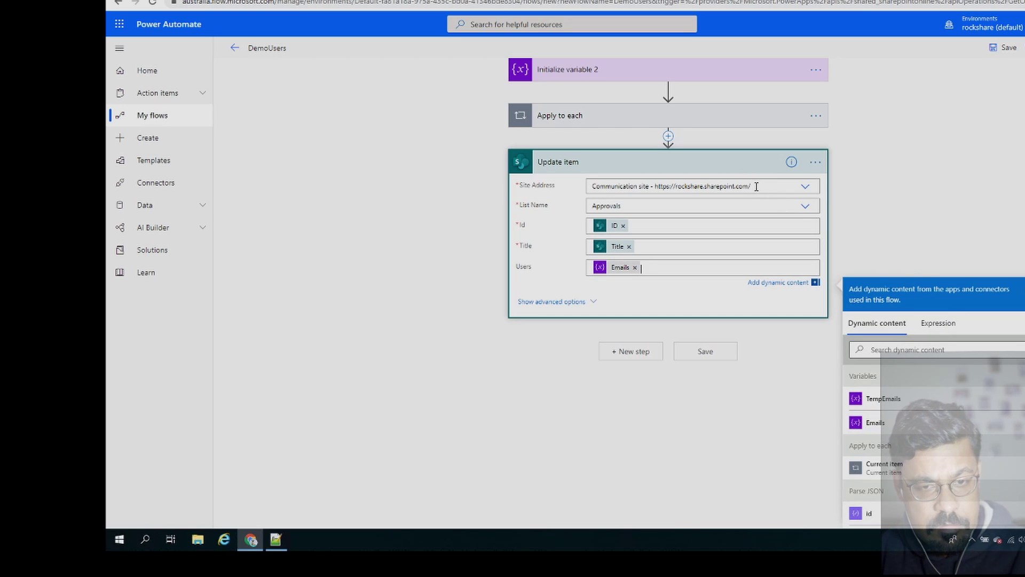
pyautogui.click(1009, 53)
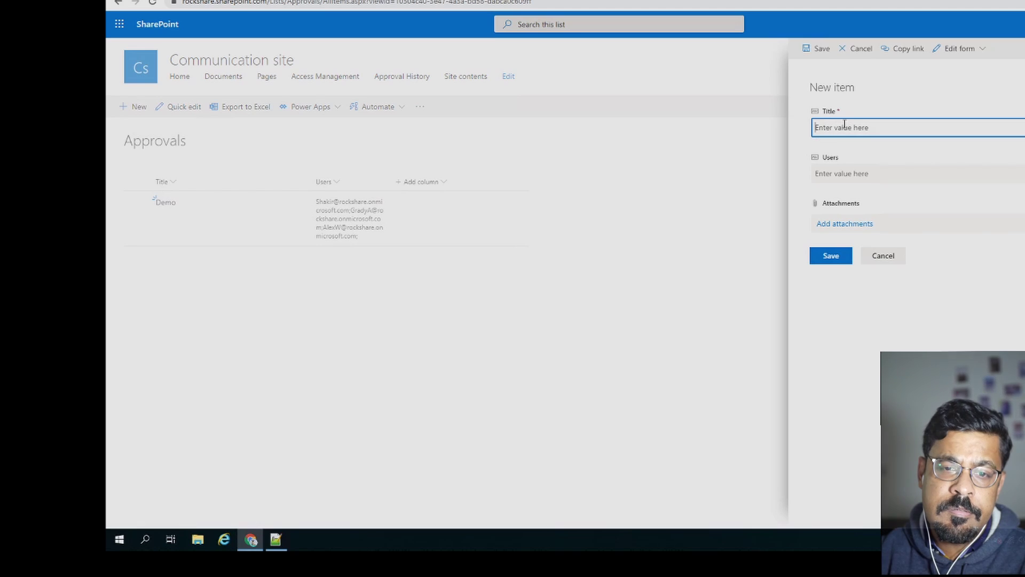
# Create a new item titled Demo 2 in the SharePoint Approvals list, leaving its Users field empty
pyautogui.click(847, 127)
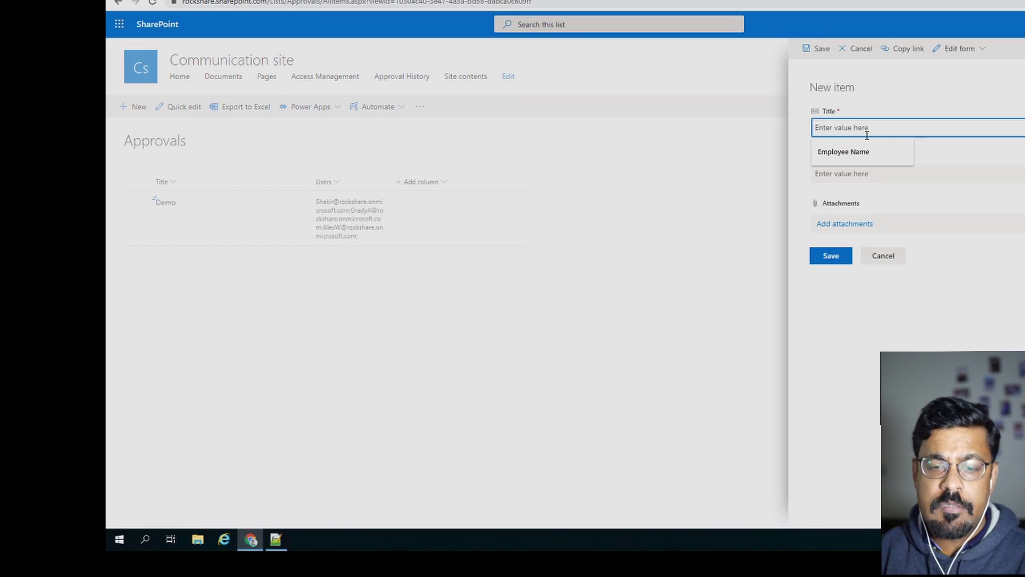
pyautogui.write('Demo 2')
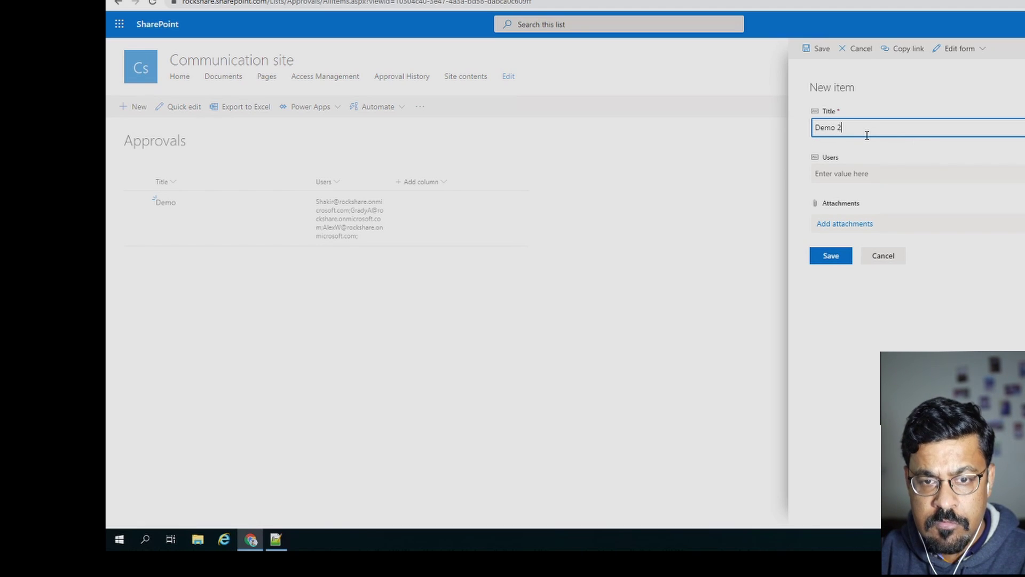
pyautogui.click(837, 255)
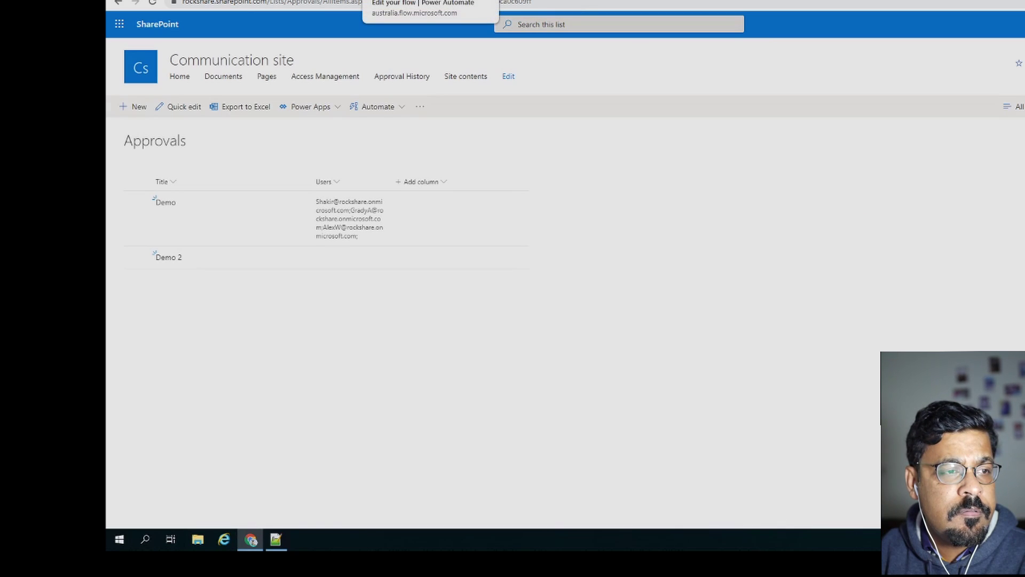
# Check the DemoUsers run history in Power Automate, reload the SharePoint Approvals list to check Demo 2's Users value, and return to the flow's details
pyautogui.click(431, 0)
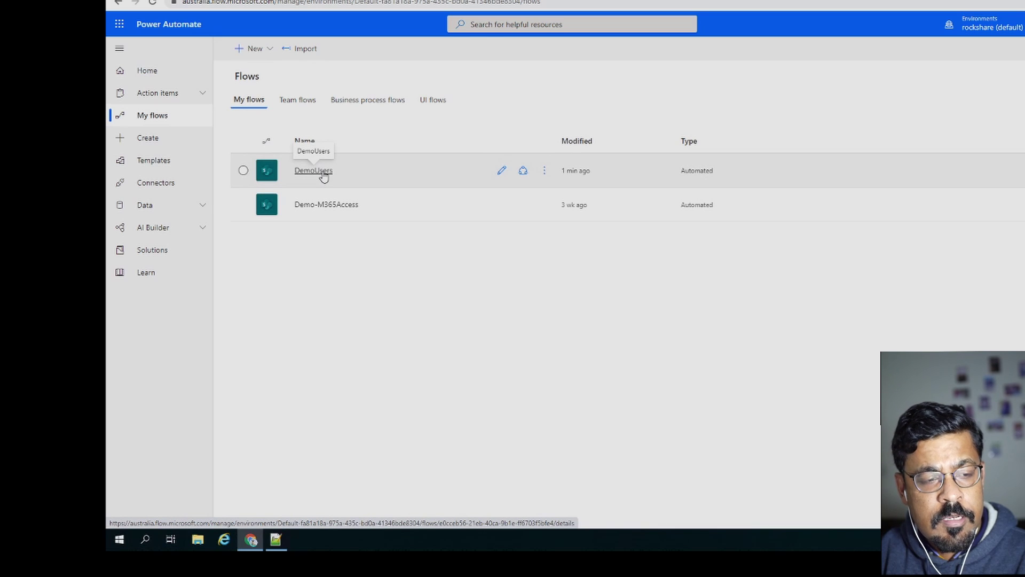
pyautogui.click(323, 172)
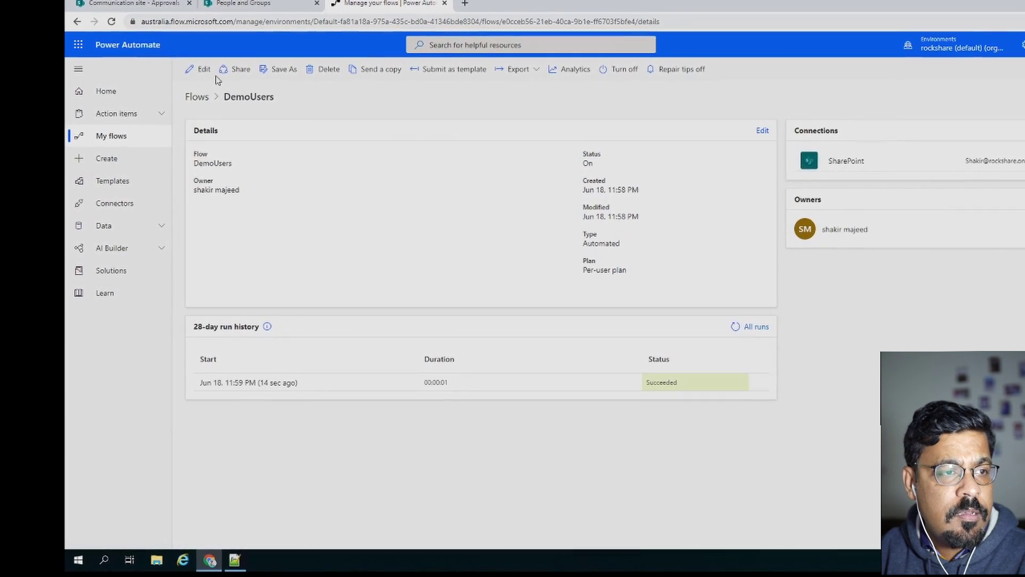
pyautogui.click(141, 9)
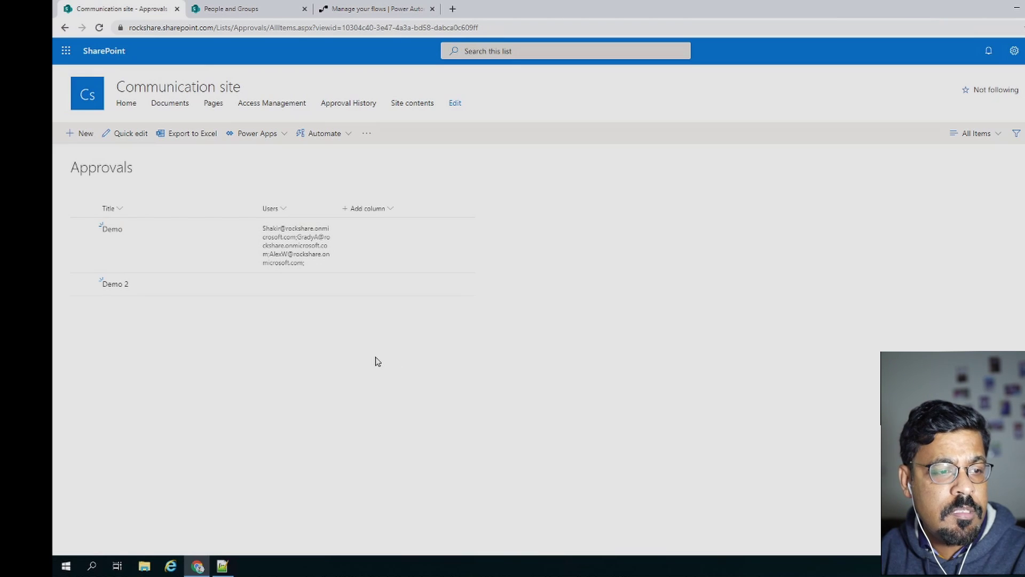
pyautogui.press('F5')
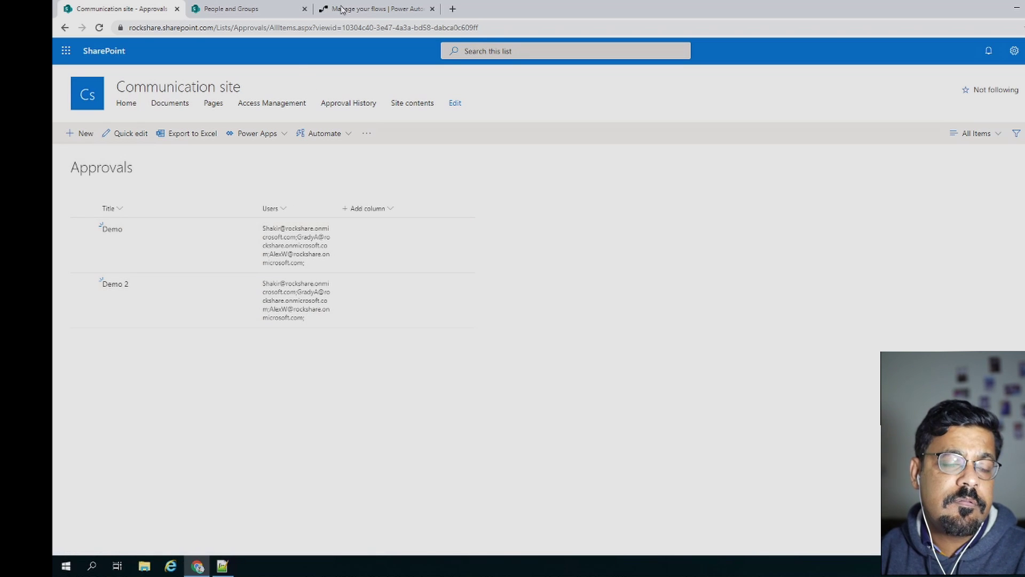
pyautogui.click(393, 9)
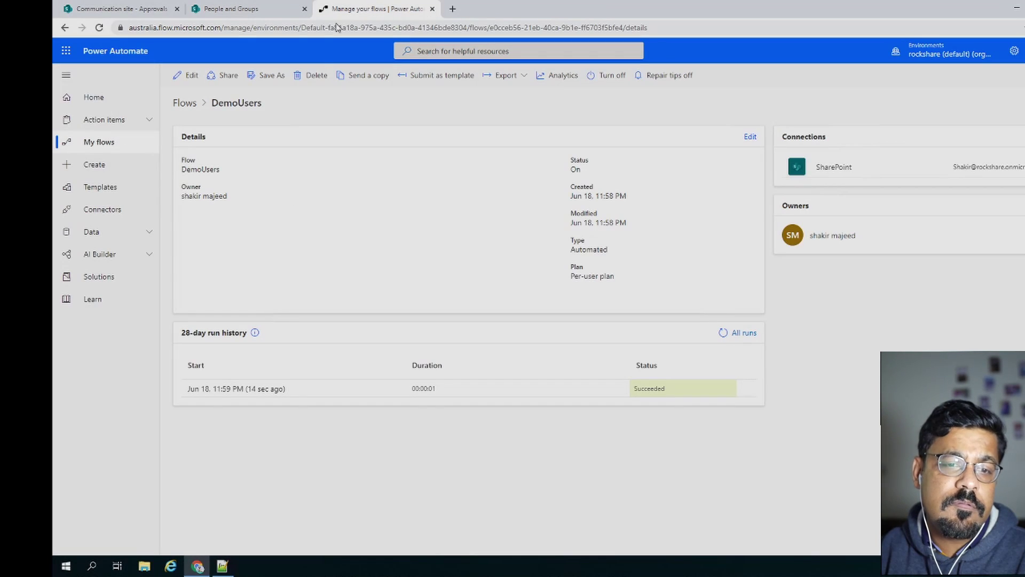